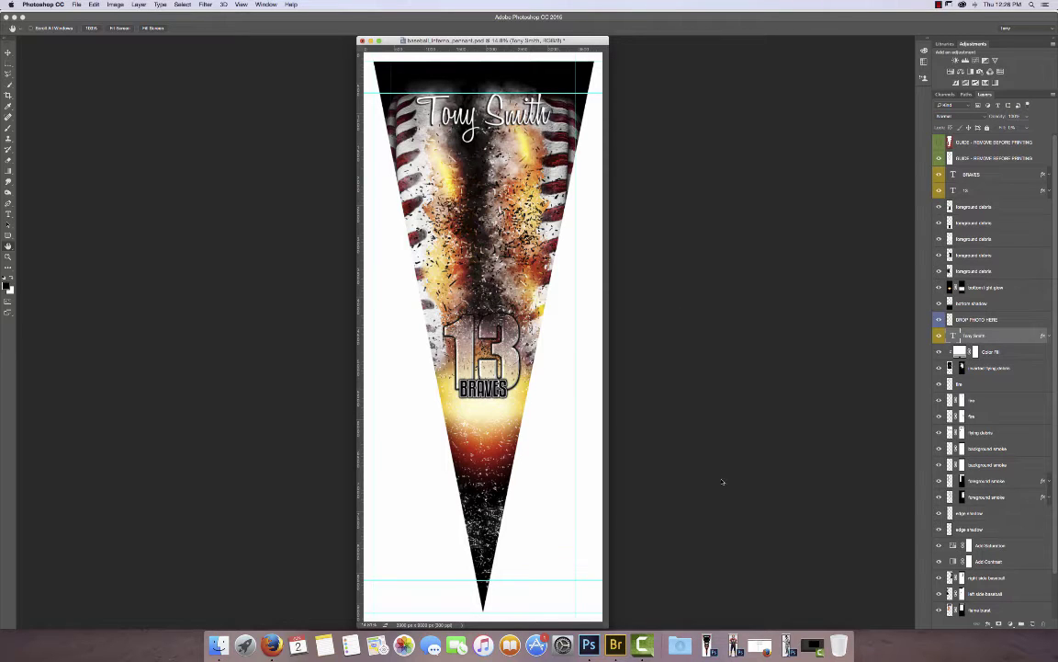
Copy the entire baseball.png player image and paste it into the pennant document.
{"action": "left_click", "coordinate": [761, 646]}
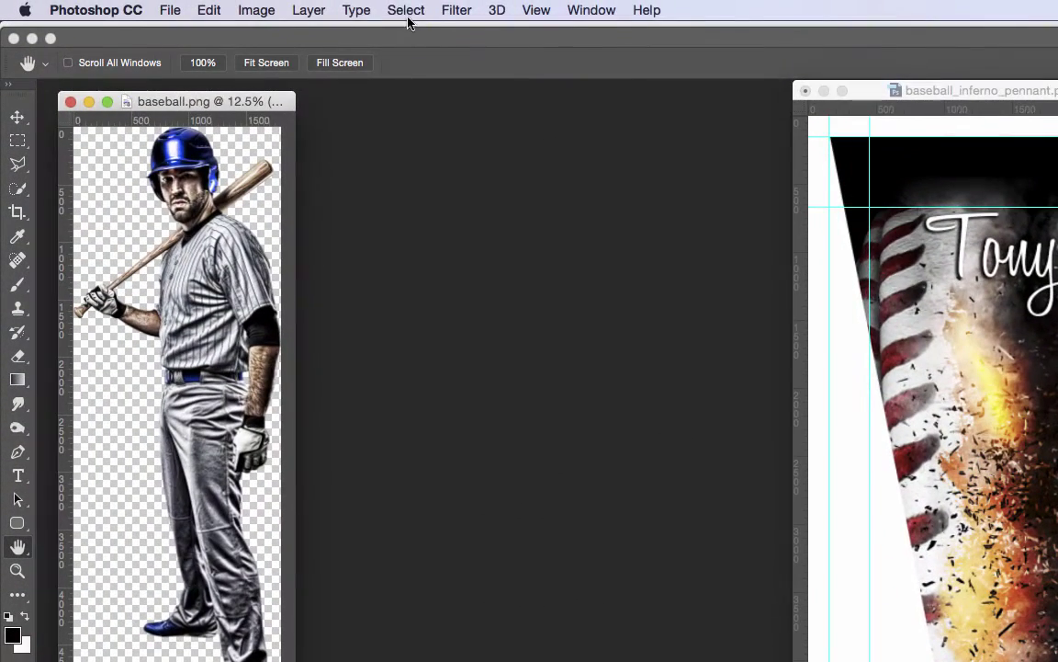
{"action": "left_click", "coordinate": [407, 12]}
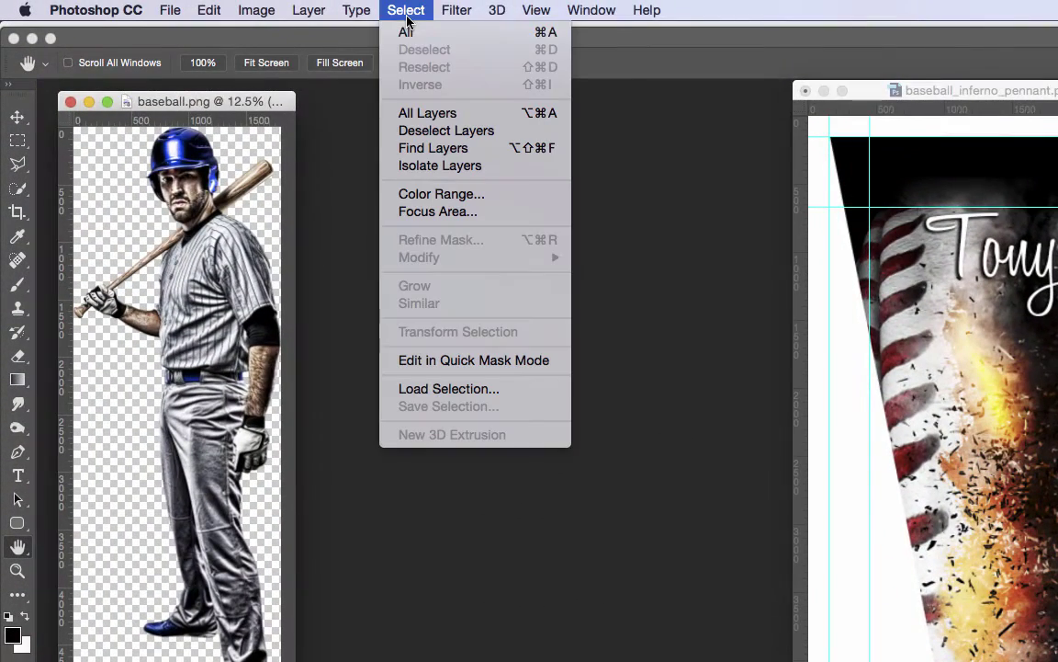
{"action": "left_click", "coordinate": [409, 34]}
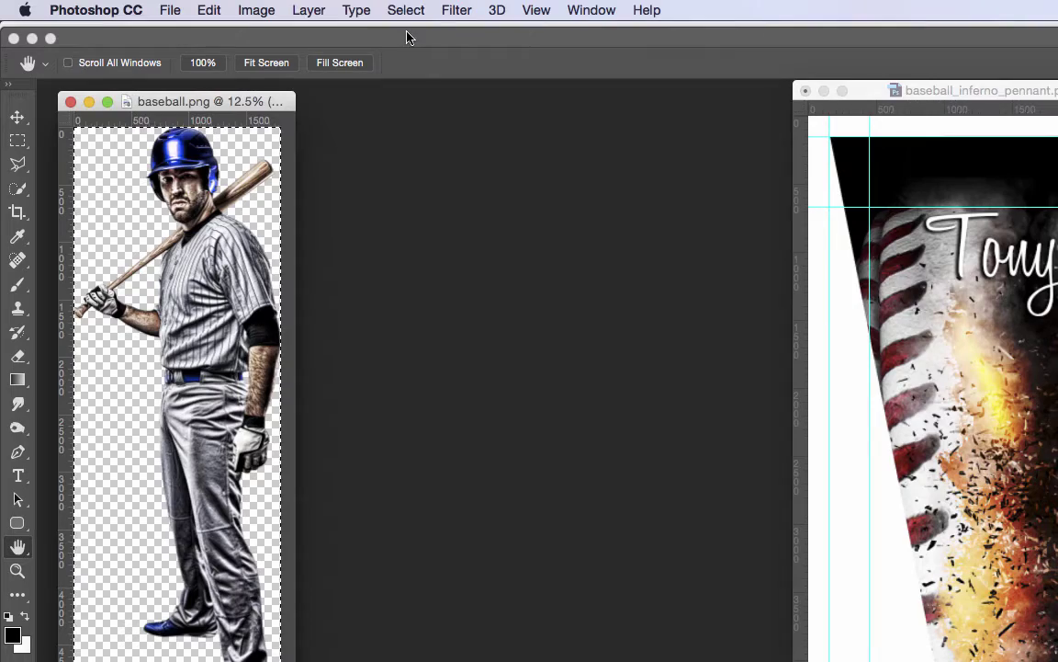
{"action": "left_click", "coordinate": [206, 13]}
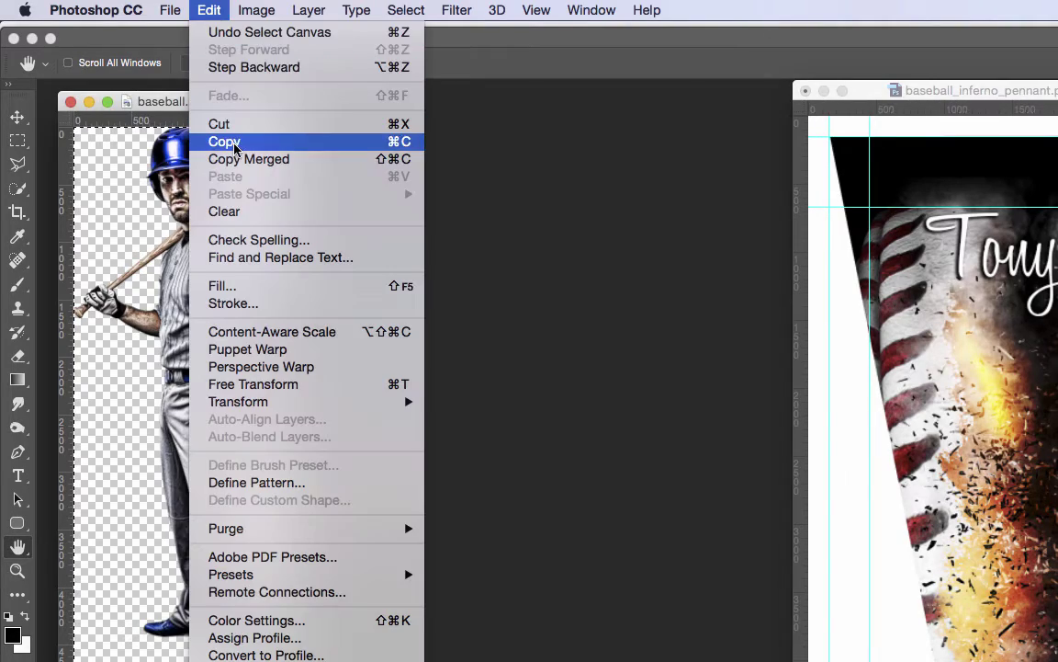
{"action": "left_click", "coordinate": [224, 141]}
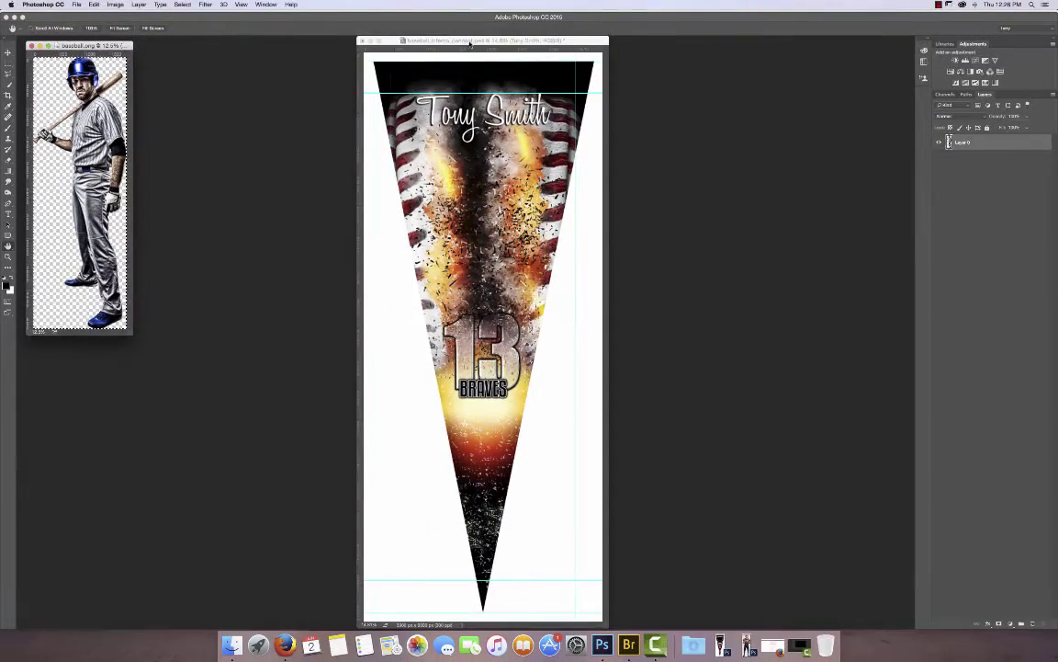
{"action": "left_click", "coordinate": [471, 42]}
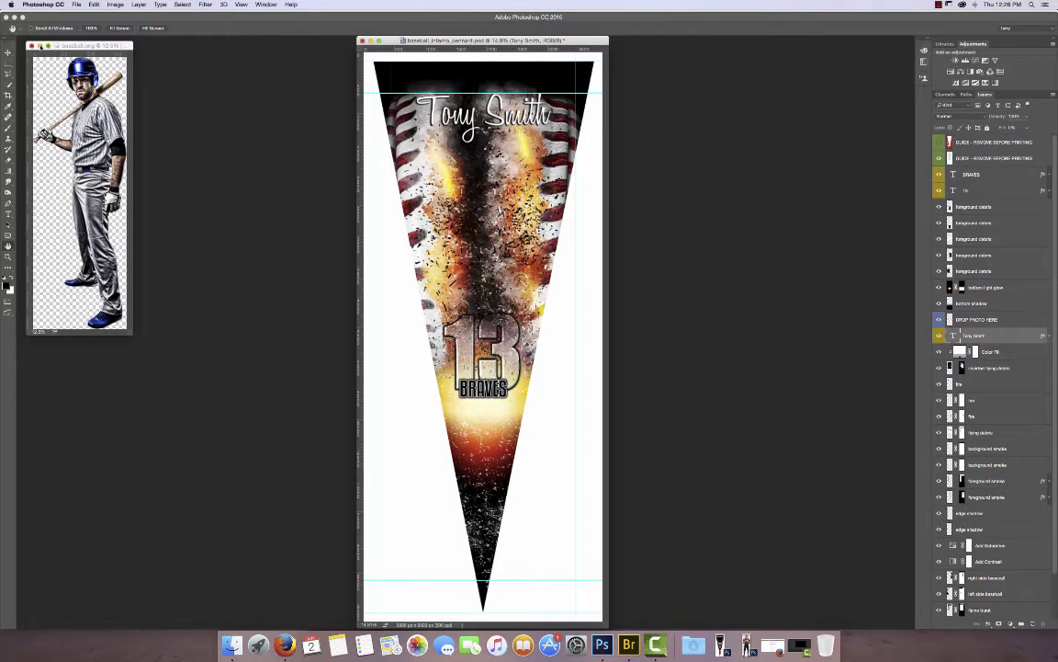
{"action": "left_click", "coordinate": [40, 45]}
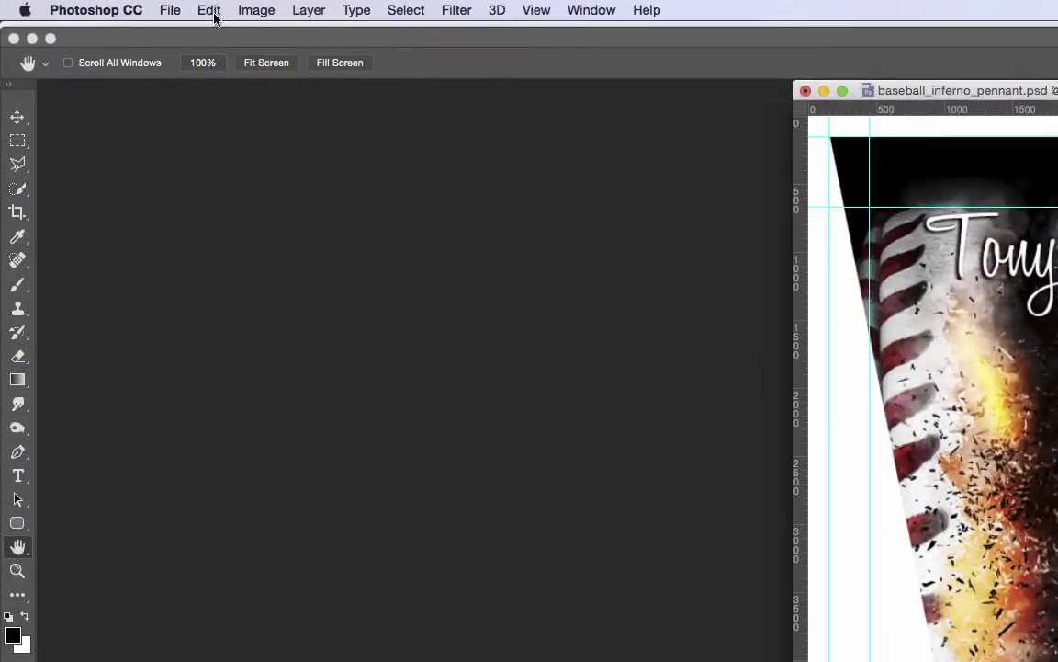
{"action": "left_click", "coordinate": [210, 11]}
{"action": "left_click", "coordinate": [220, 175]}
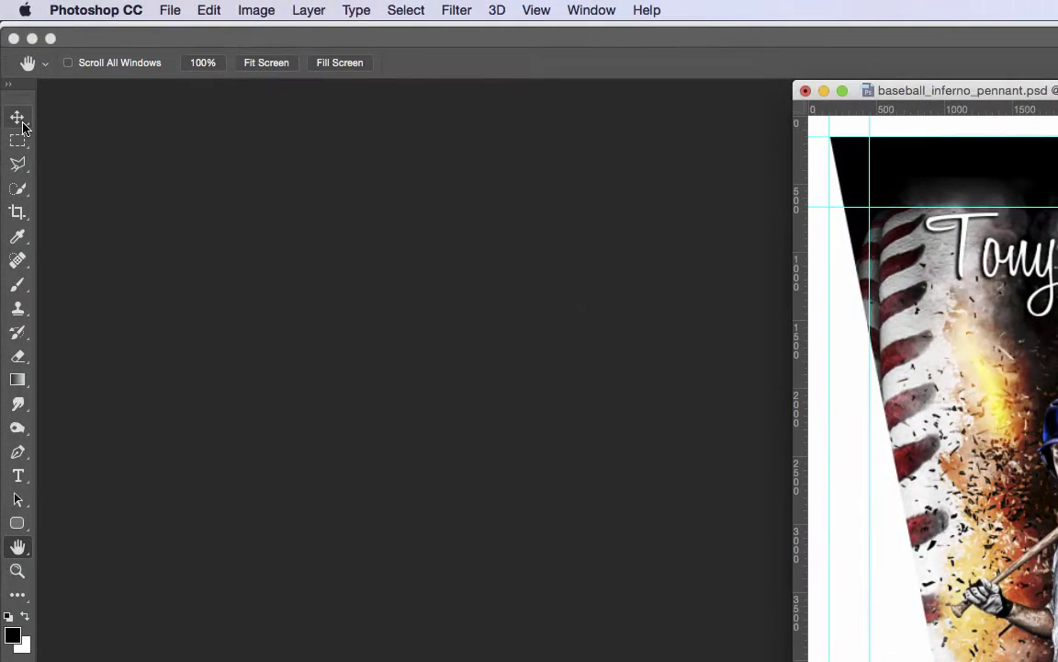
Move the pasted baseball player up and slightly left so his helmet sits below the name.
{"action": "left_click", "coordinate": [17, 117]}
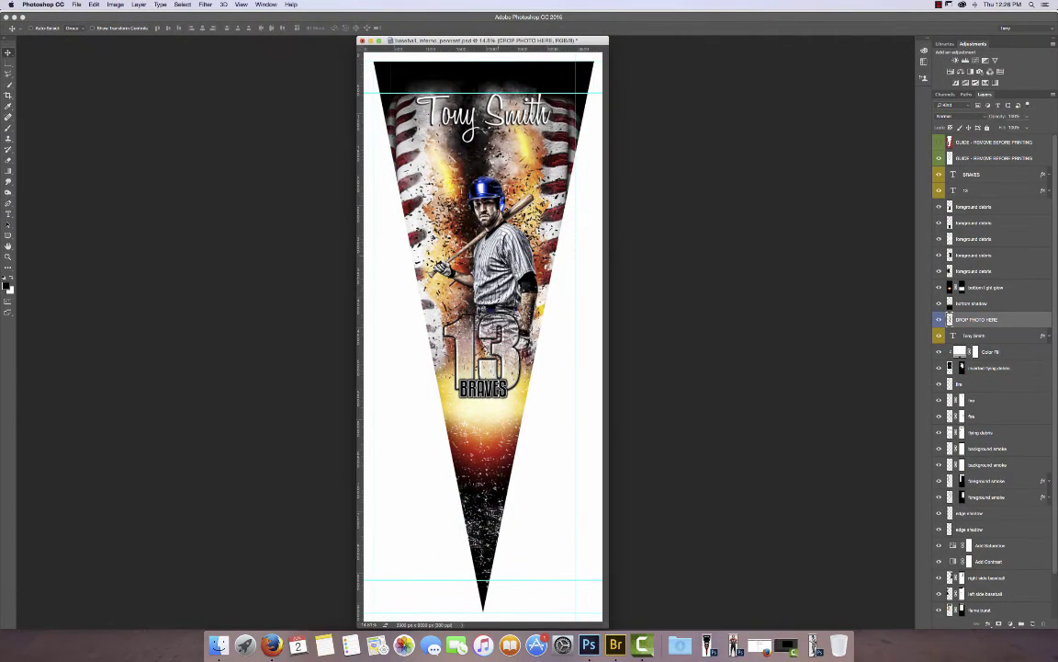
{"action": "left_click_drag", "start_coordinate": [434, 158], "coordinate": [422, 103]}
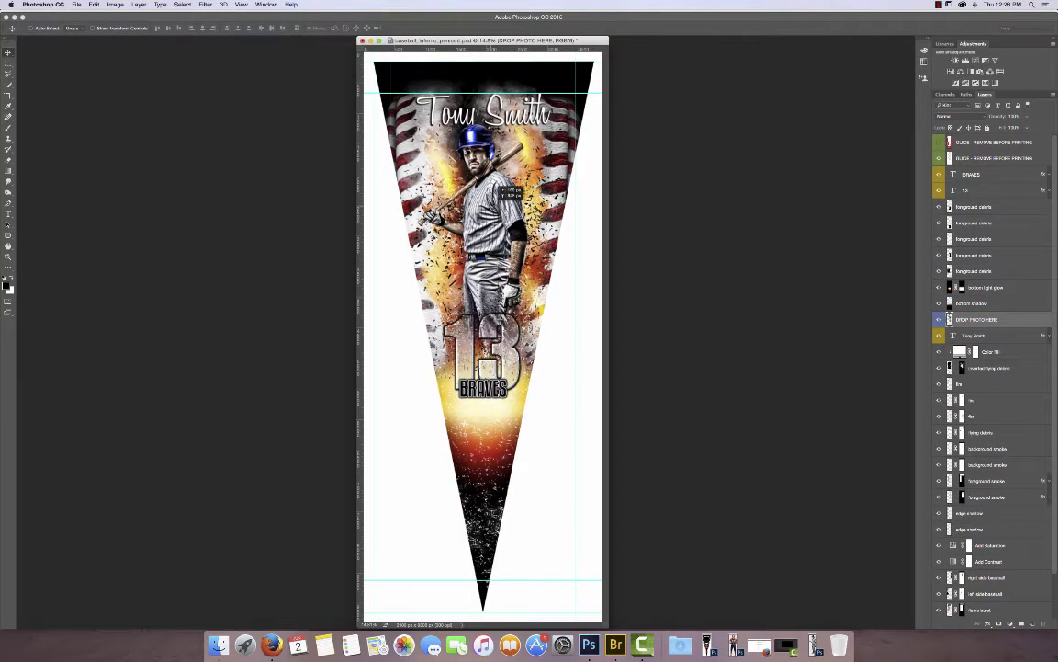
{"action": "mouse_move", "coordinate": [496, 184]}
{"action": "left_mouse_down"}
{"action": "mouse_move", "coordinate": [497, 174]}
{"action": "mouse_move", "coordinate": [498, 184]}
{"action": "left_mouse_up"}
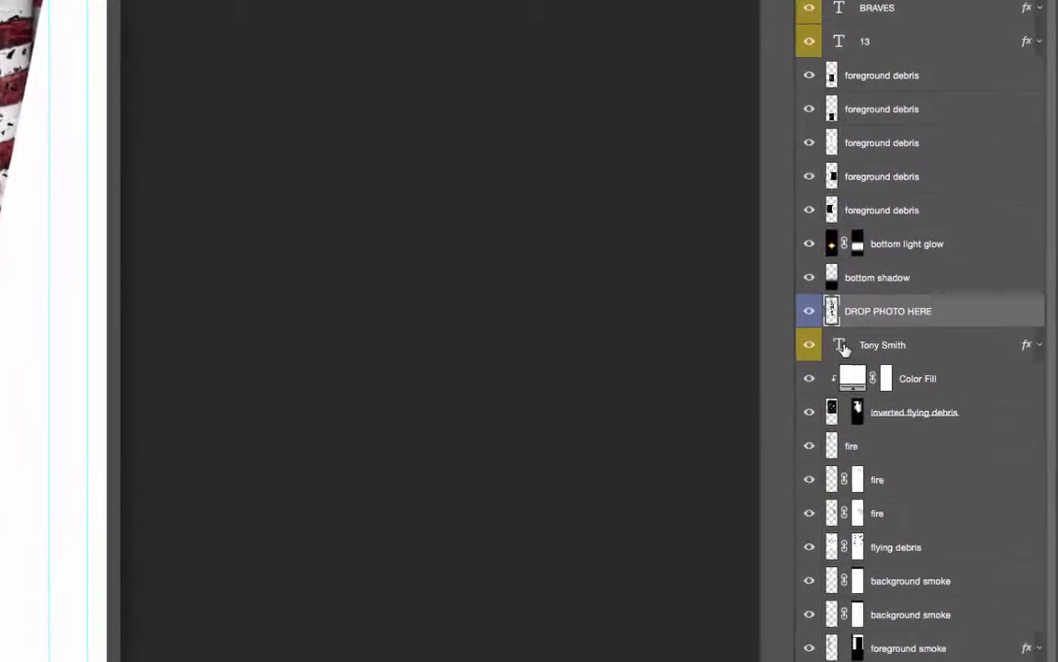
Replace the player name text layer with the new player's full name.
{"action": "left_click", "coordinate": [840, 346]}
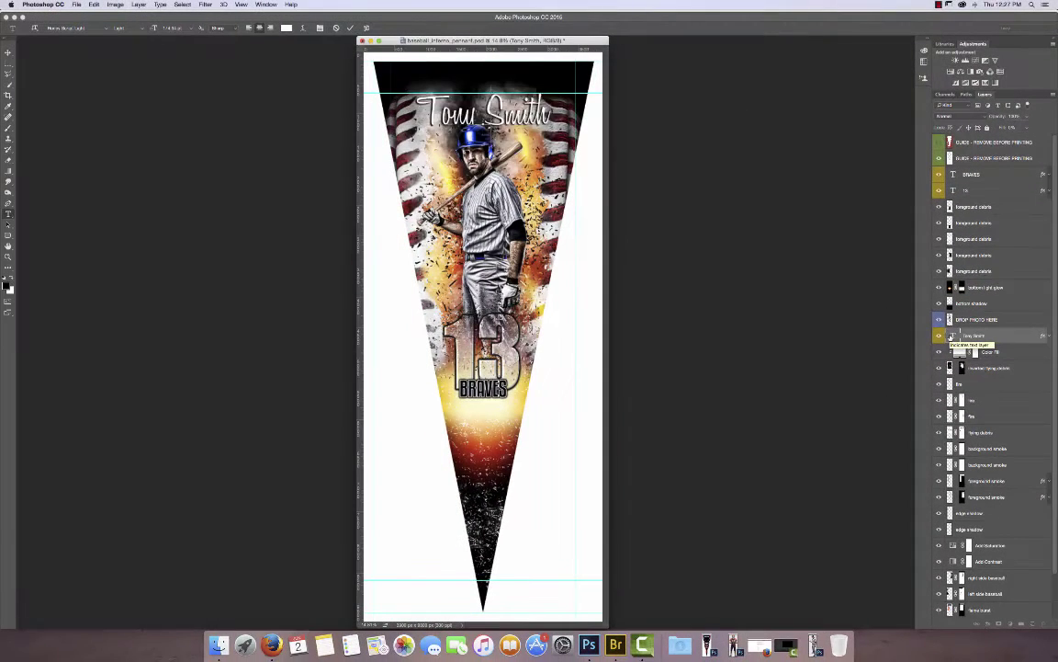
{"action": "double_click", "coordinate": [820, 347]}
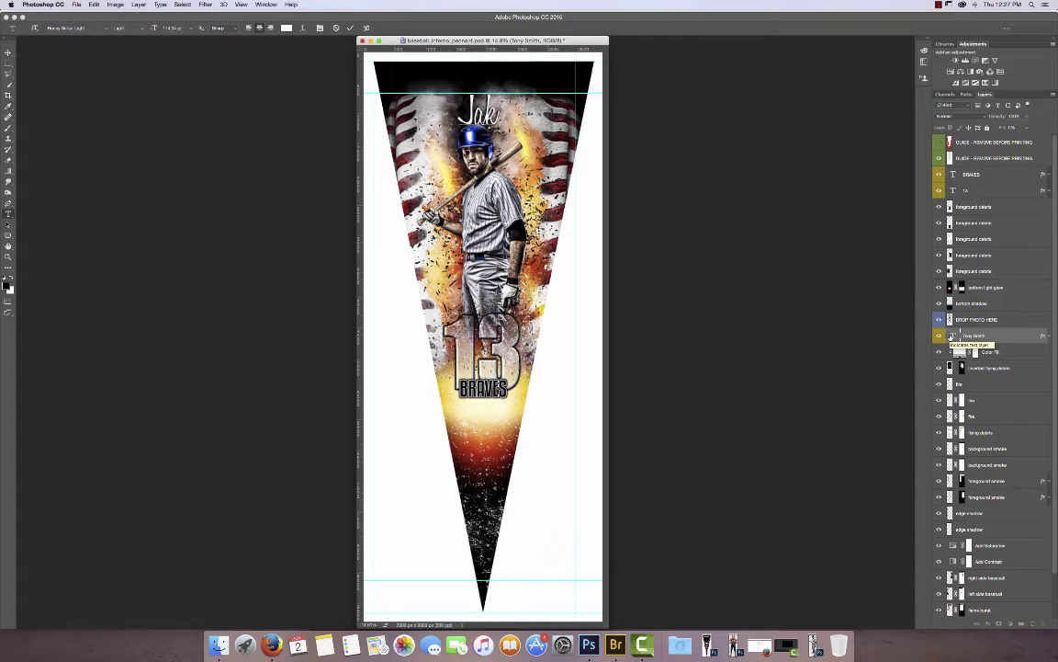
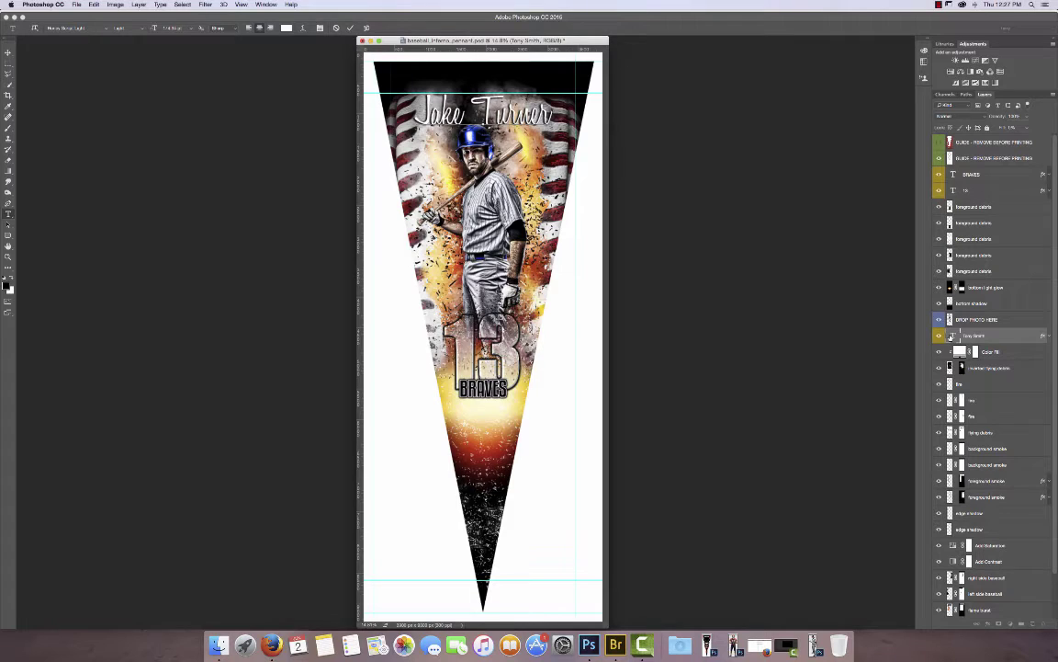
{"action": "key", "text": "super+Return"}
{"action": "key", "text": "v"}
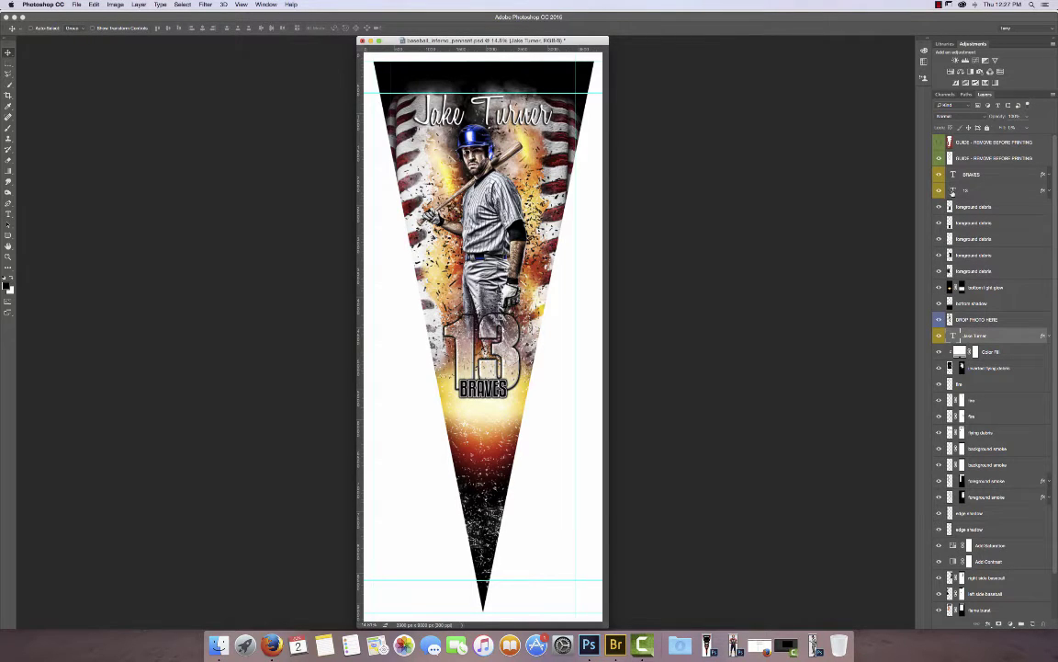
Change the jersey number from 13 to 17 and the team name from BRAVES to OUTLAWS.
{"action": "double_click", "coordinate": [954, 190]}
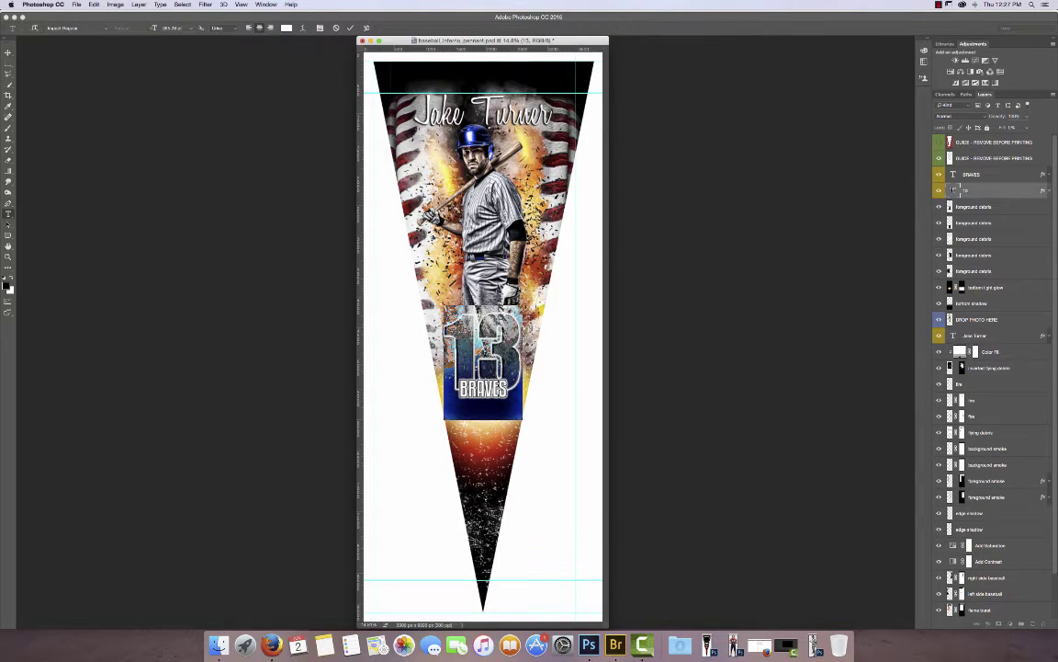
{"action": "type", "text": "17v"}
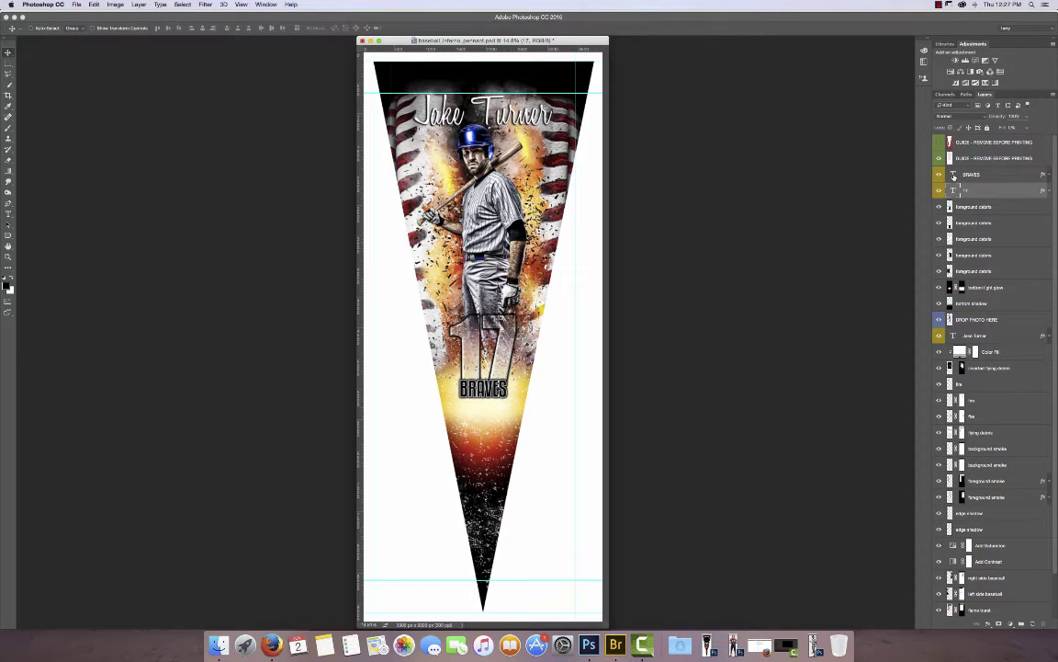
{"action": "left_click", "coordinate": [955, 175]}
{"action": "double_click", "coordinate": [955, 174]}
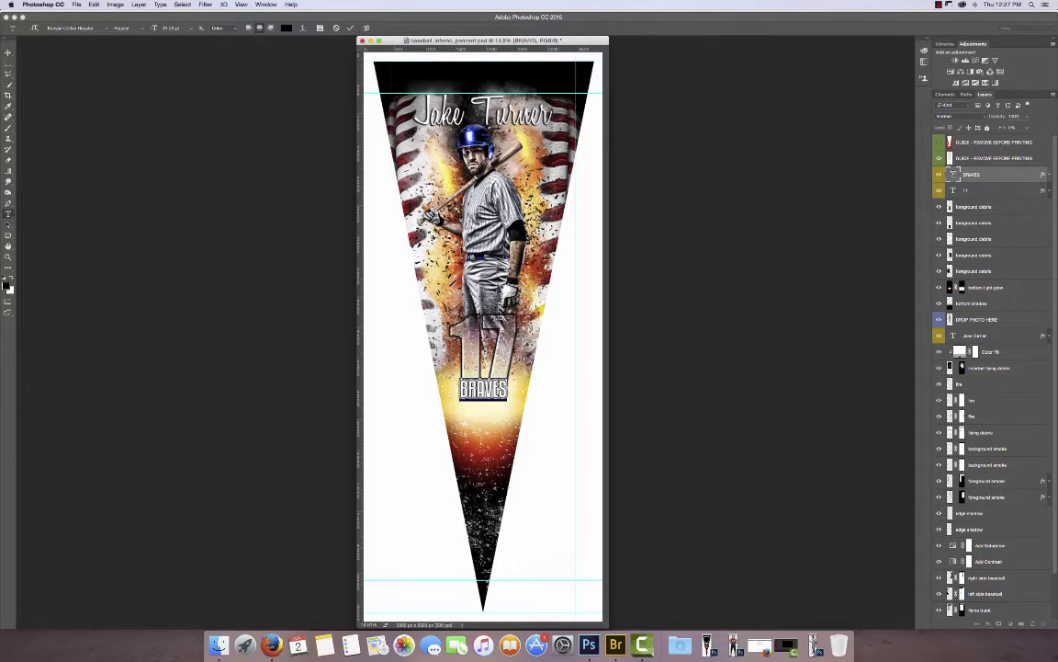
{"action": "key", "text": "BackSpace"}
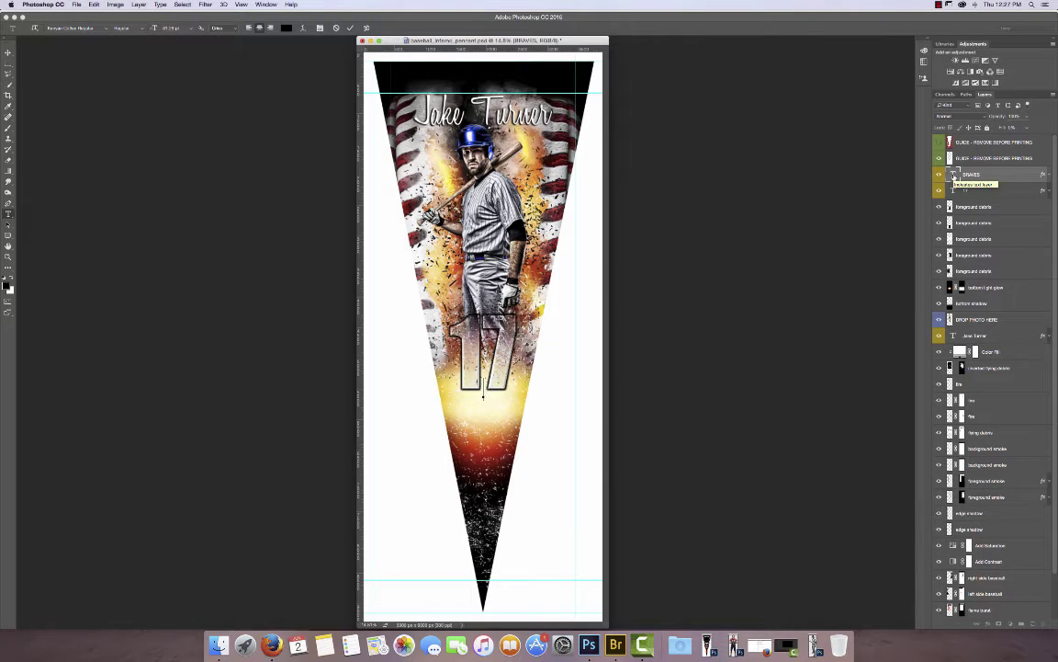
{"action": "type", "text": "OUTLAWS"}
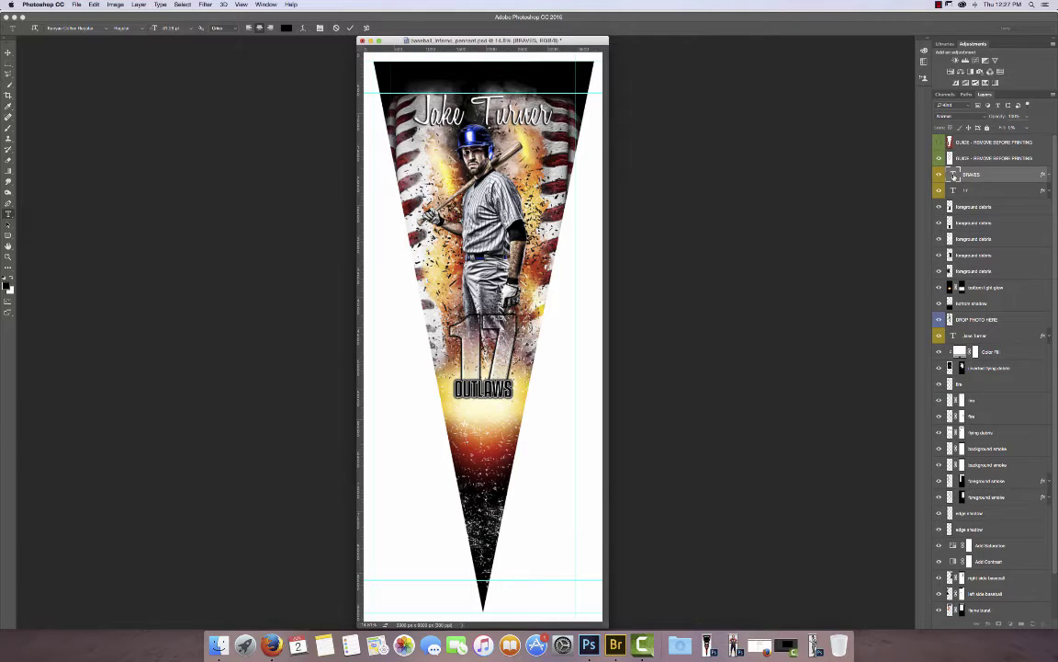
{"action": "key", "text": "ctrl+Return"}
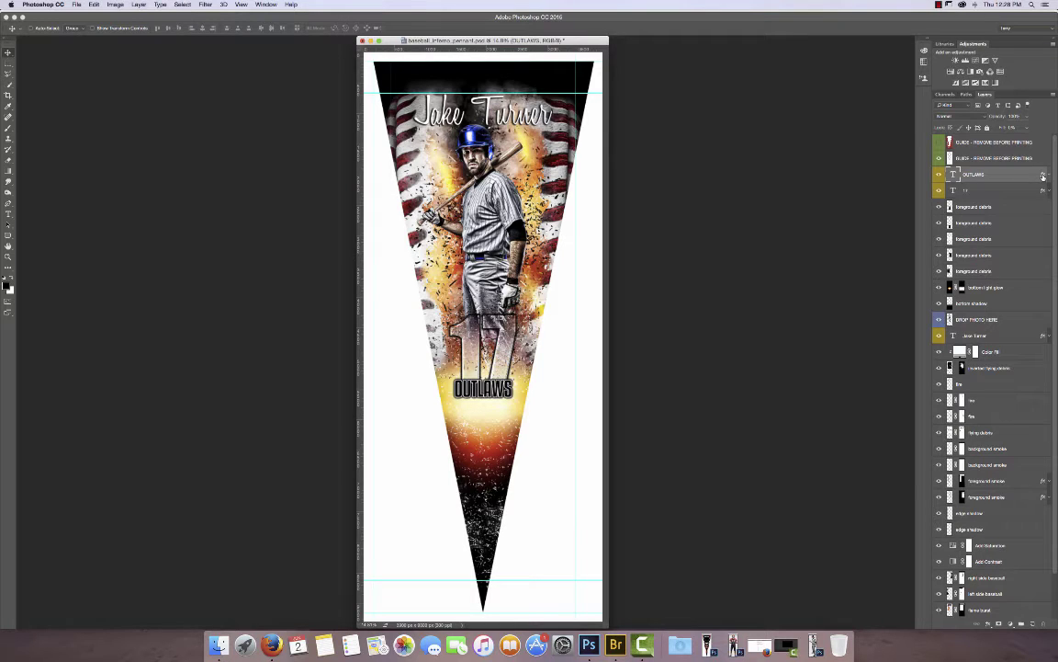
{"action": "double_click", "coordinate": [1043, 175]}
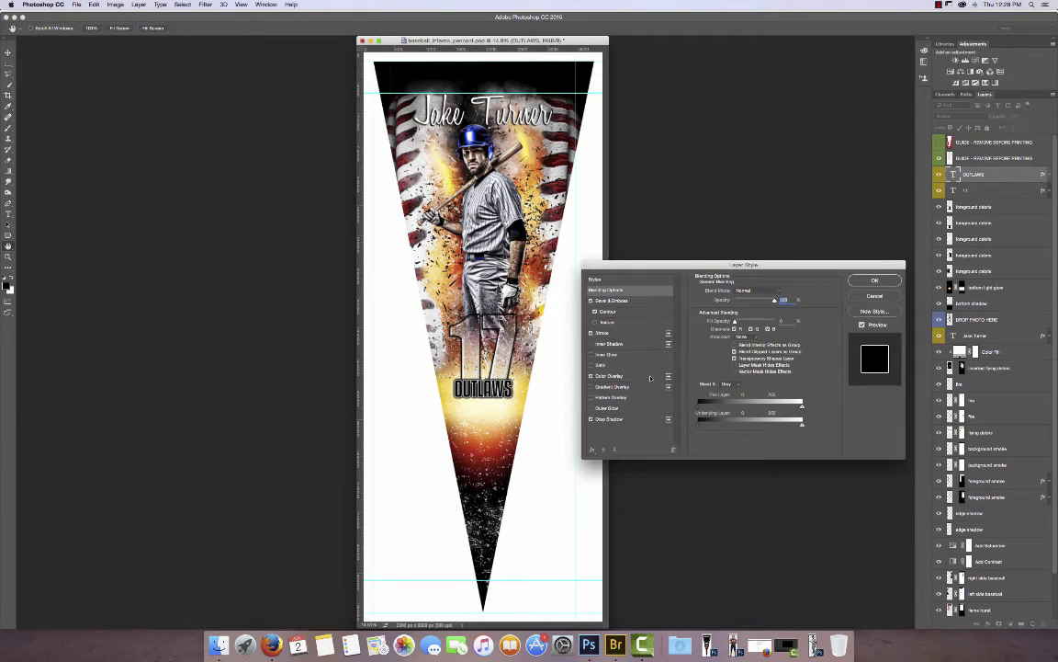
{"action": "left_click", "coordinate": [613, 376]}
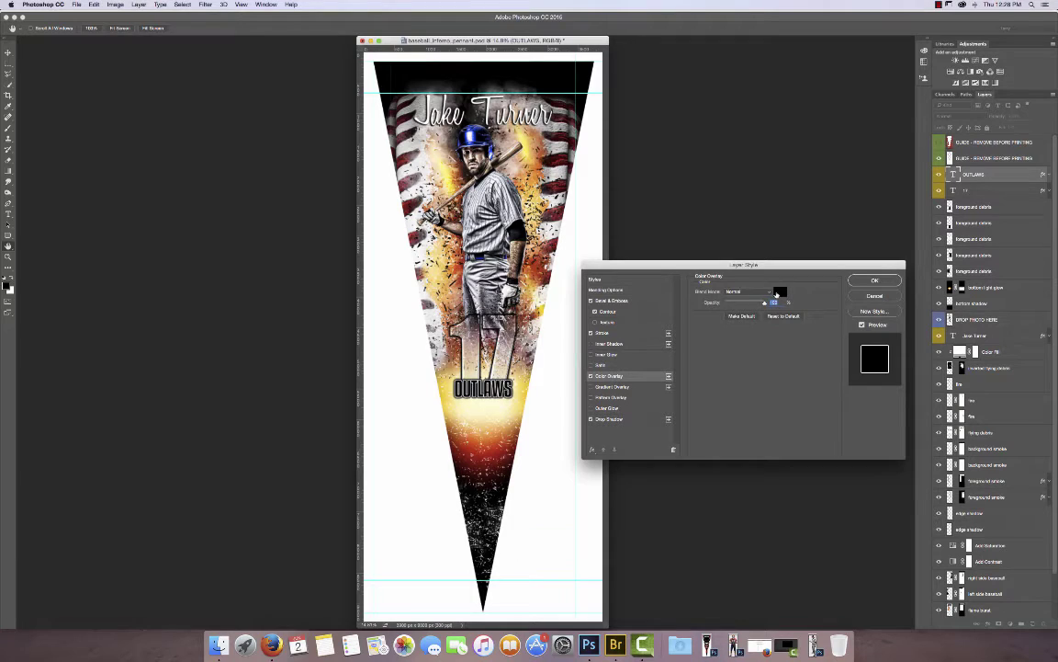
{"action": "left_click", "coordinate": [780, 291]}
{"action": "mouse_move", "coordinate": [794, 352]}
{"action": "left_mouse_down"}
{"action": "mouse_move", "coordinate": [813, 331]}
{"action": "mouse_move", "coordinate": [807, 382]}
{"action": "left_mouse_up"}
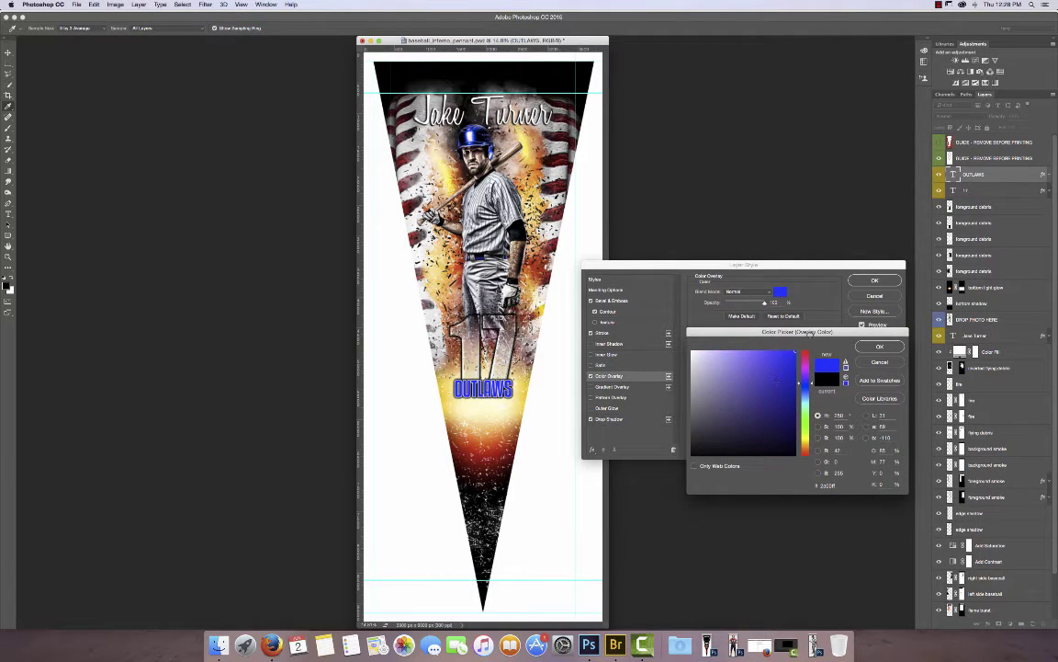
{"action": "left_click", "coordinate": [879, 361]}
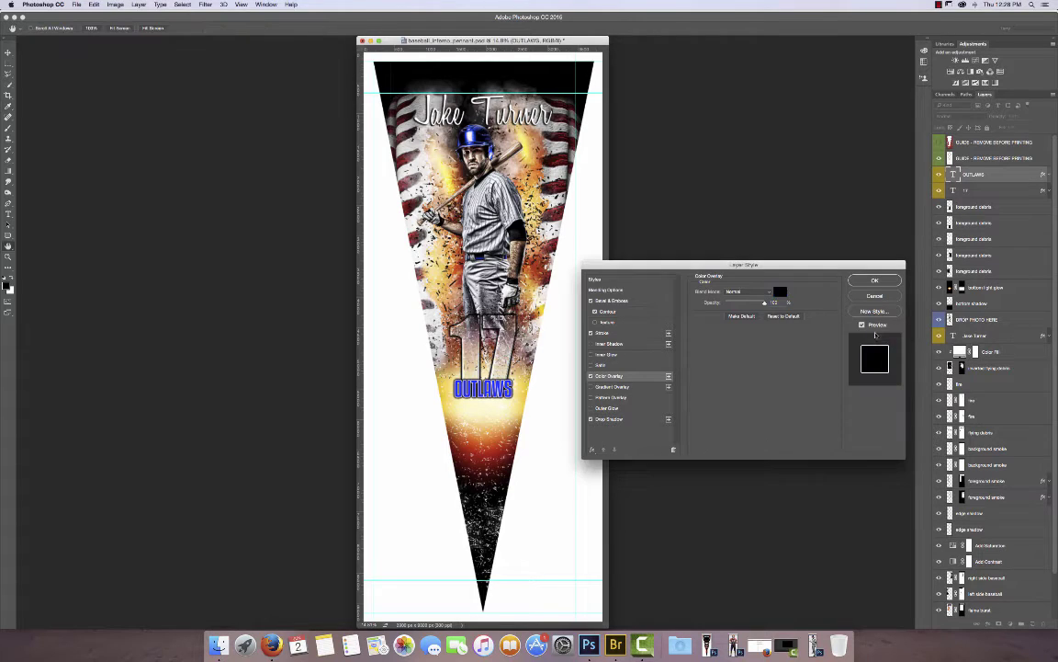
{"action": "left_click", "coordinate": [874, 296]}
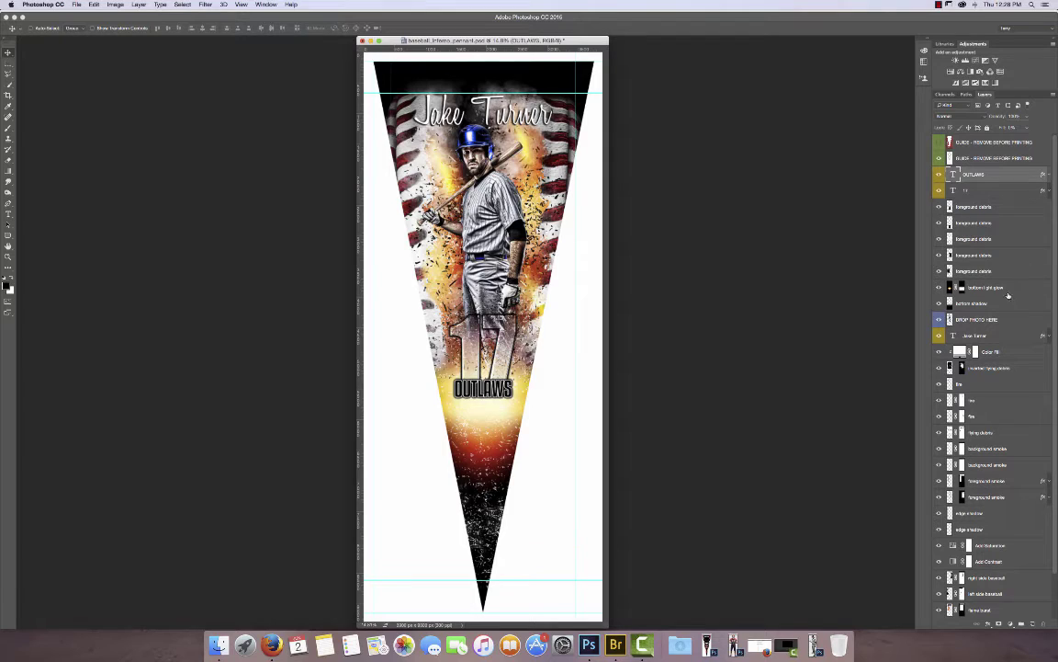
{"action": "left_click", "coordinate": [964, 322]}
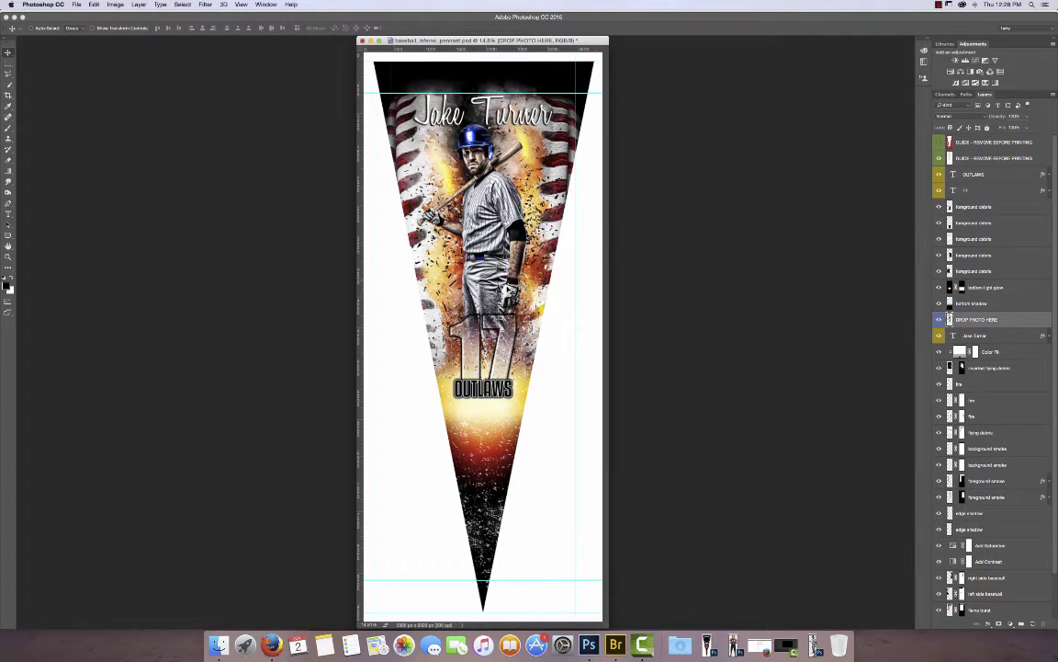
{"action": "left_click_drag", "start_coordinate": [460, 261], "coordinate": [510, 266]}
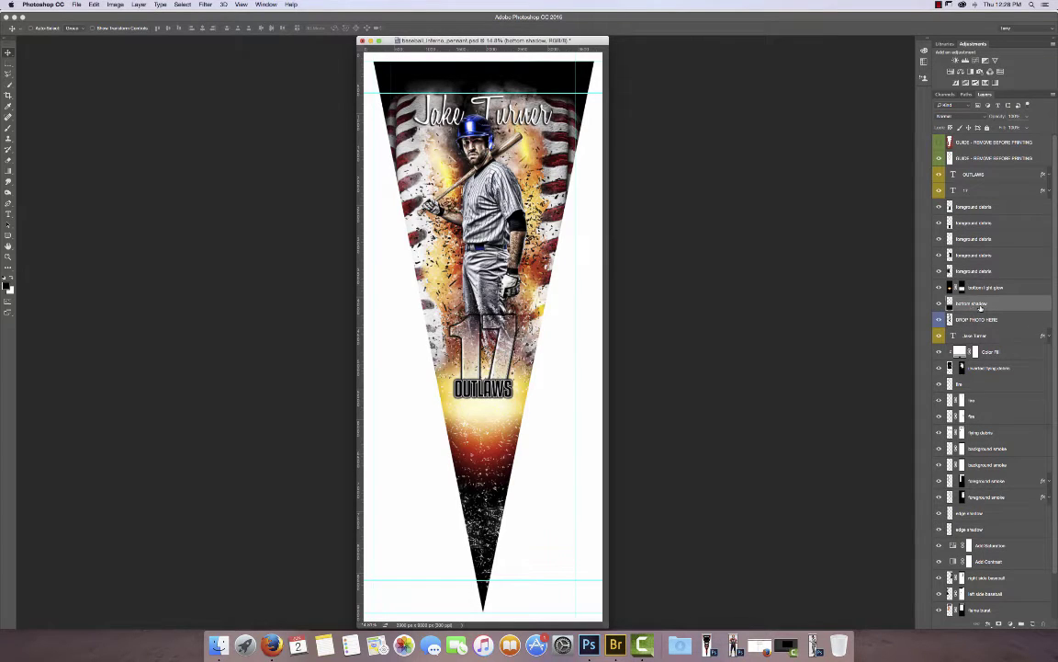
{"action": "left_click", "coordinate": [939, 305]}
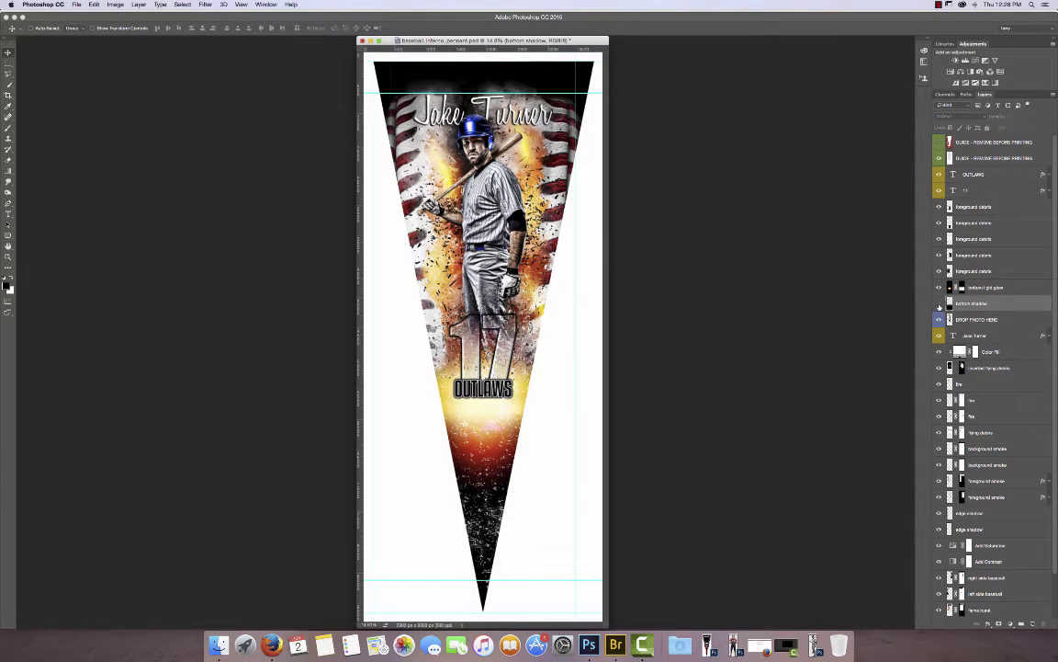
{"action": "left_click", "coordinate": [940, 304]}
{"action": "left_click", "coordinate": [939, 304]}
{"action": "left_click", "coordinate": [939, 304]}
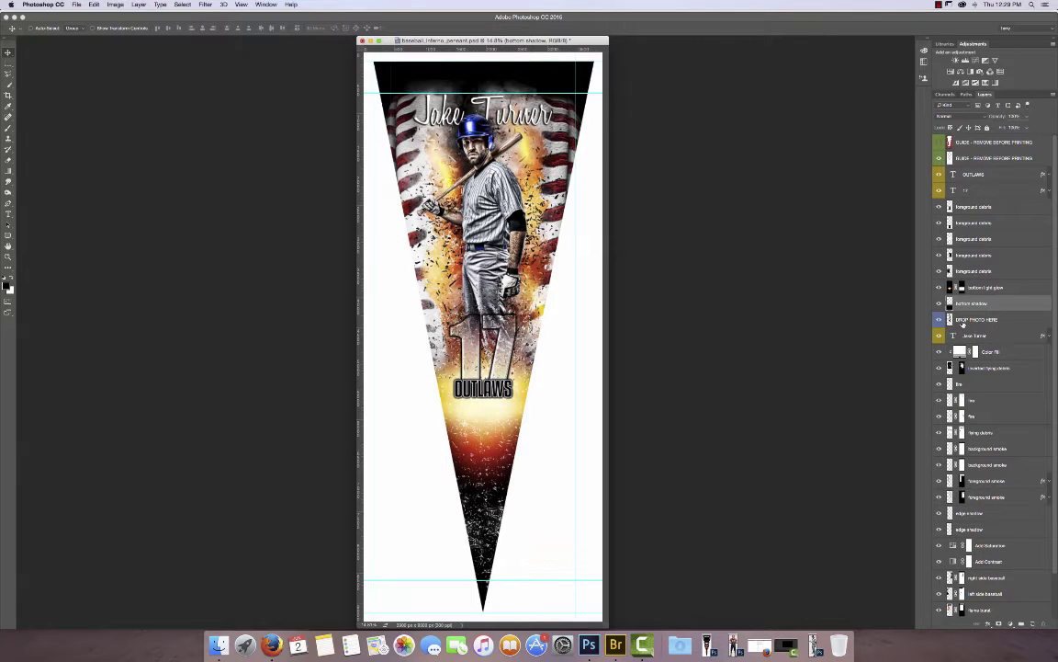
{"action": "left_click", "coordinate": [961, 318]}
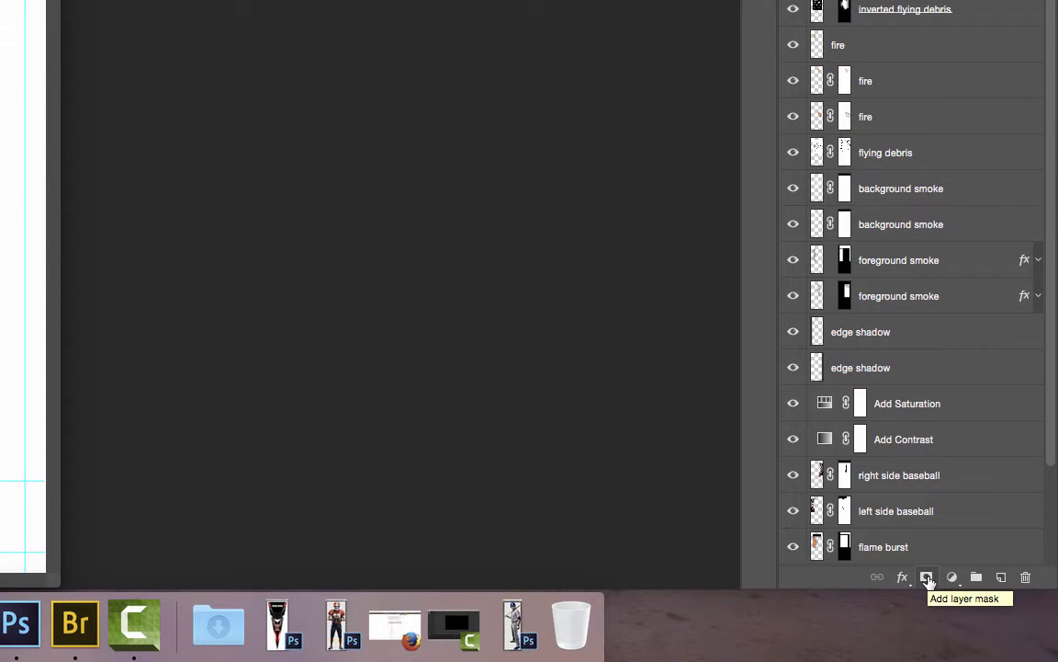
Add a layer mask to DROP PHOTO HERE and drag an upward gradient to fade the player's legs.
{"action": "left_click", "coordinate": [926, 577]}
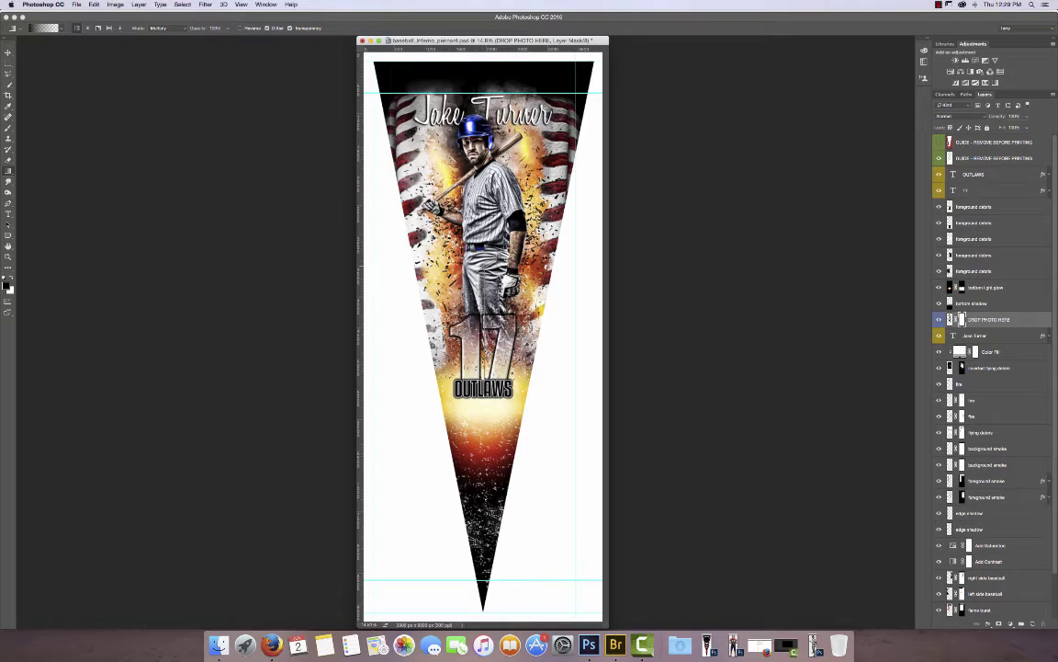
{"action": "left_click_drag", "start_coordinate": [484, 356], "coordinate": [484, 267]}
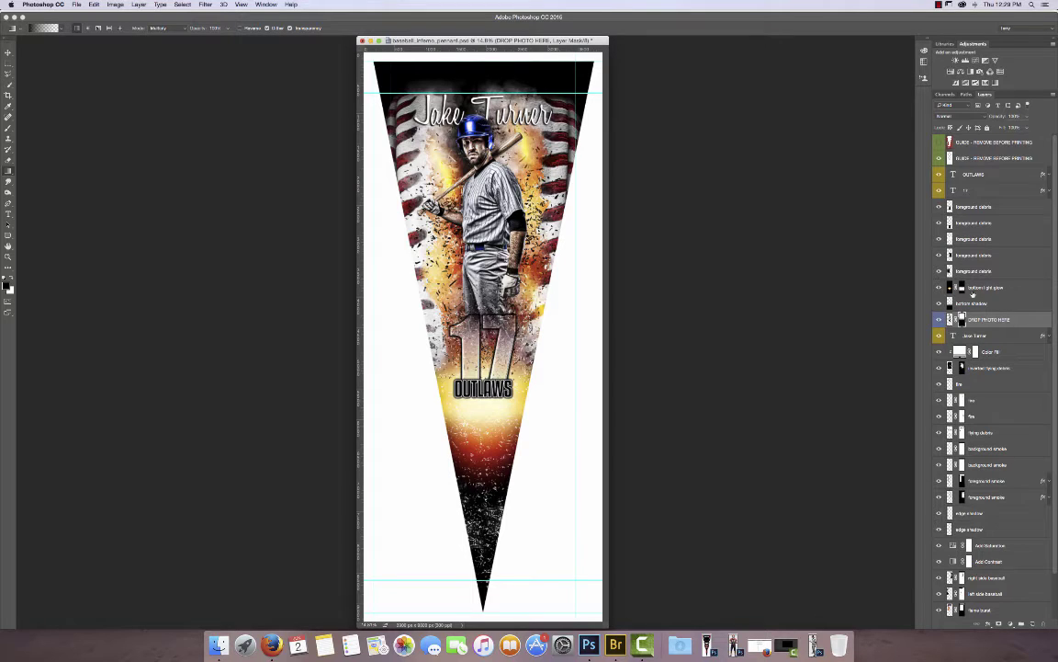
{"action": "scroll", "coordinate": [996, 384], "scroll_direction": "down", "scroll_amount": 3}
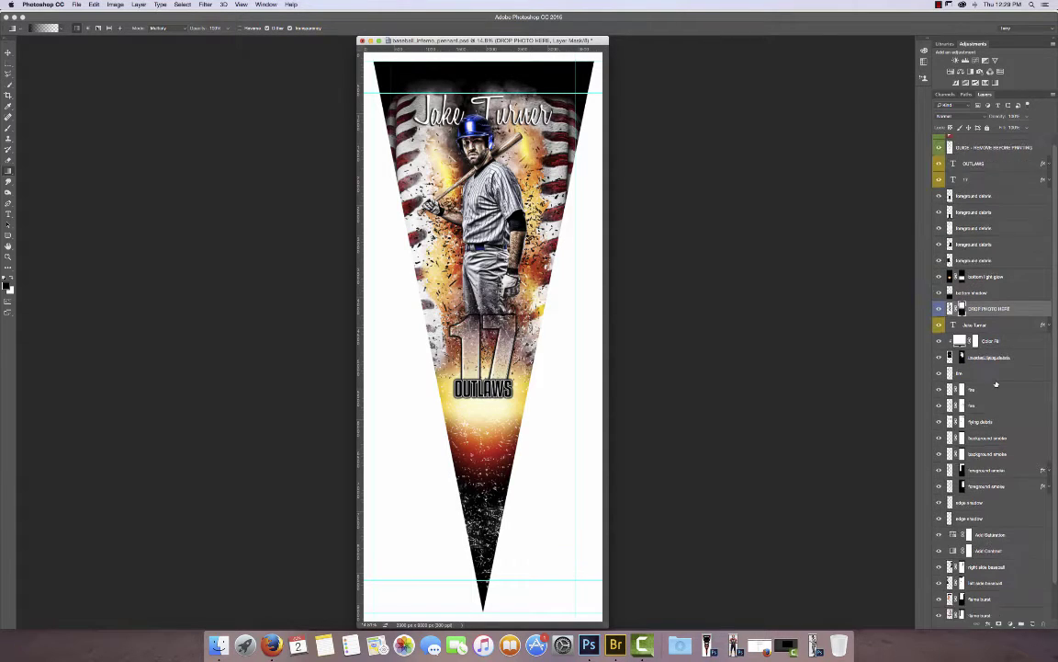
{"action": "scroll", "coordinate": [996, 384], "scroll_direction": "up", "scroll_amount": 3}
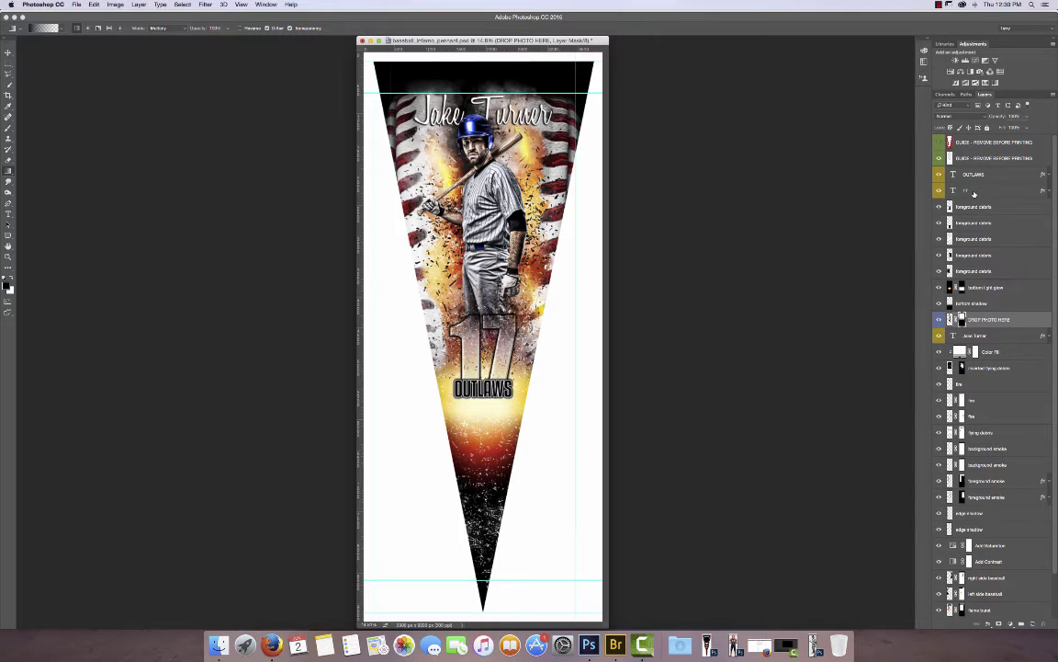
Toggle both GUIDE layers on and off to compare the artwork, leaving both guides visible.
{"action": "left_click", "coordinate": [939, 142]}
{"action": "left_click", "coordinate": [939, 158]}
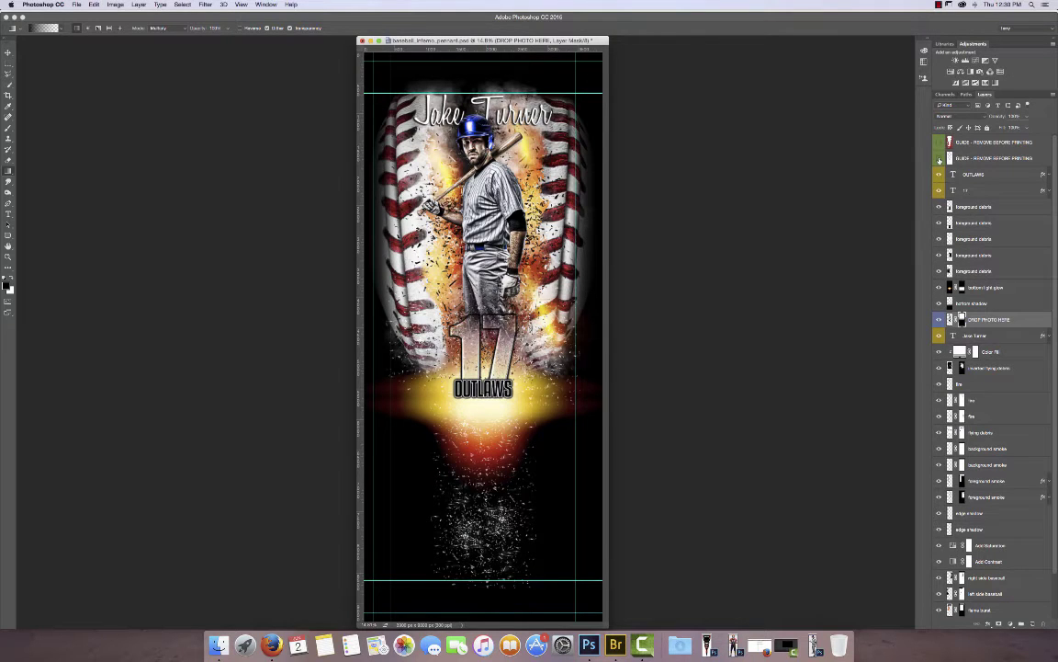
{"action": "left_click", "coordinate": [939, 158]}
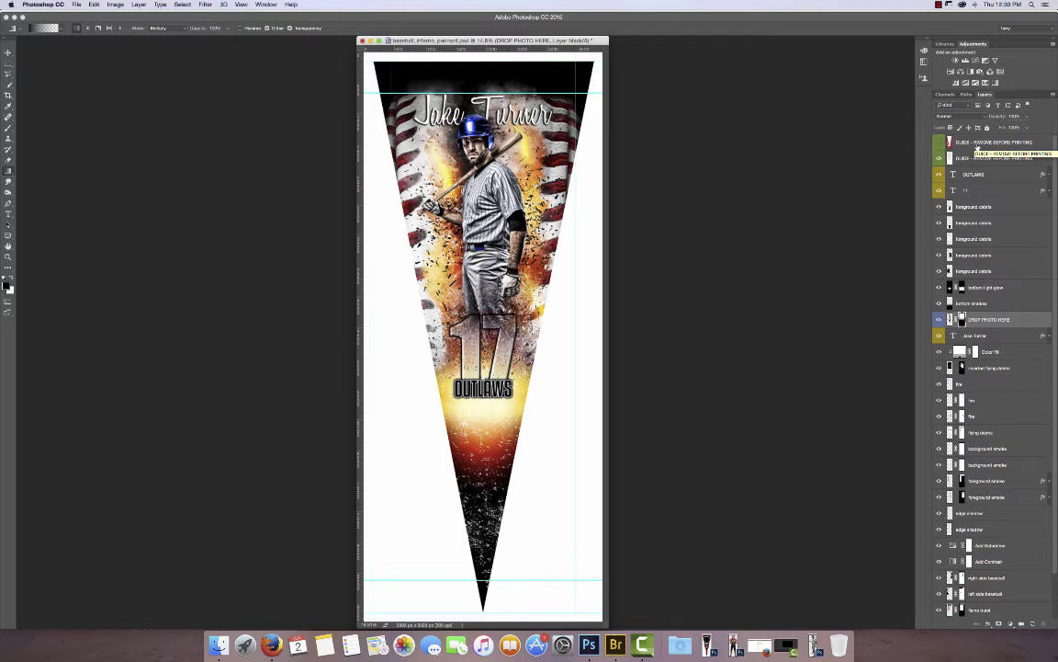
{"action": "left_click", "coordinate": [939, 142]}
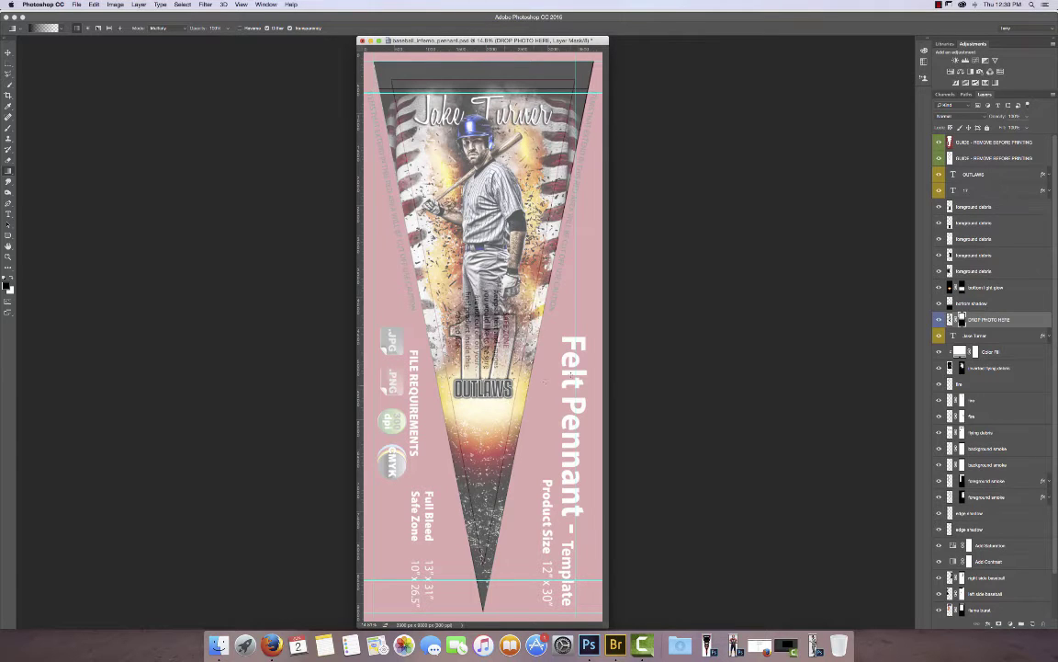
{"action": "left_click", "coordinate": [939, 143]}
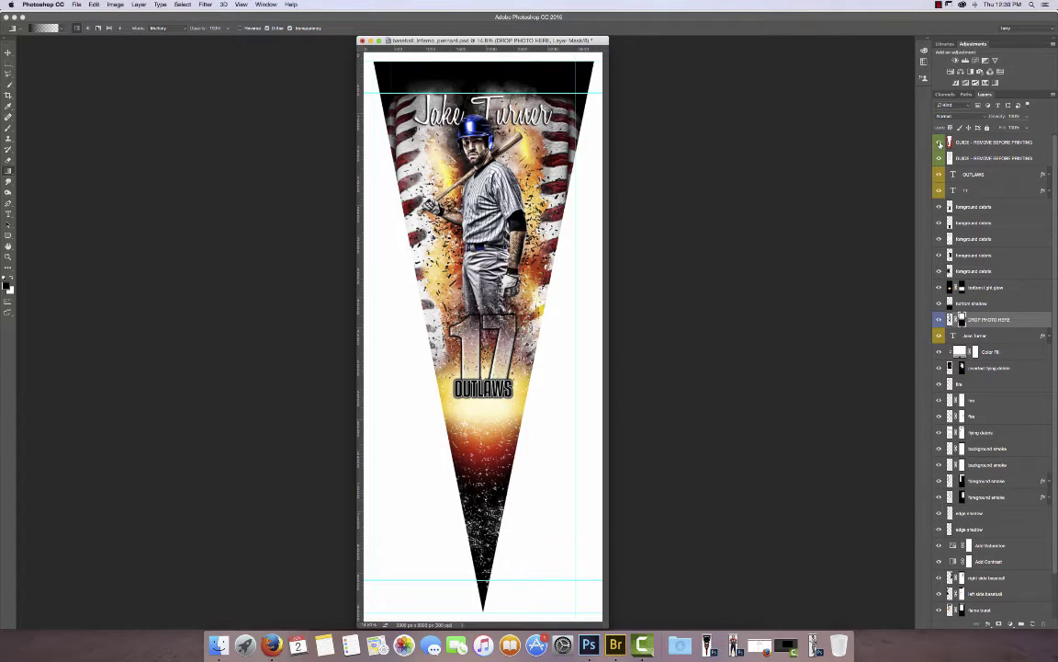
{"action": "left_click", "coordinate": [939, 142]}
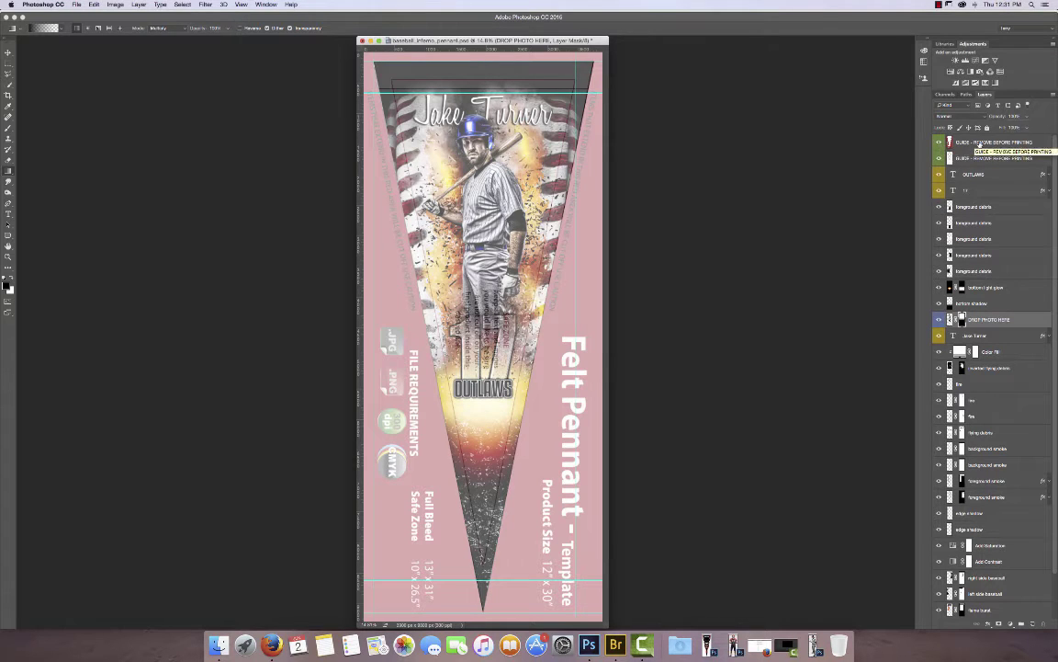
Hide both GUIDE layers and flatten the image, discarding the hidden layers.
{"action": "left_click", "coordinate": [939, 142]}
{"action": "left_click", "coordinate": [939, 158]}
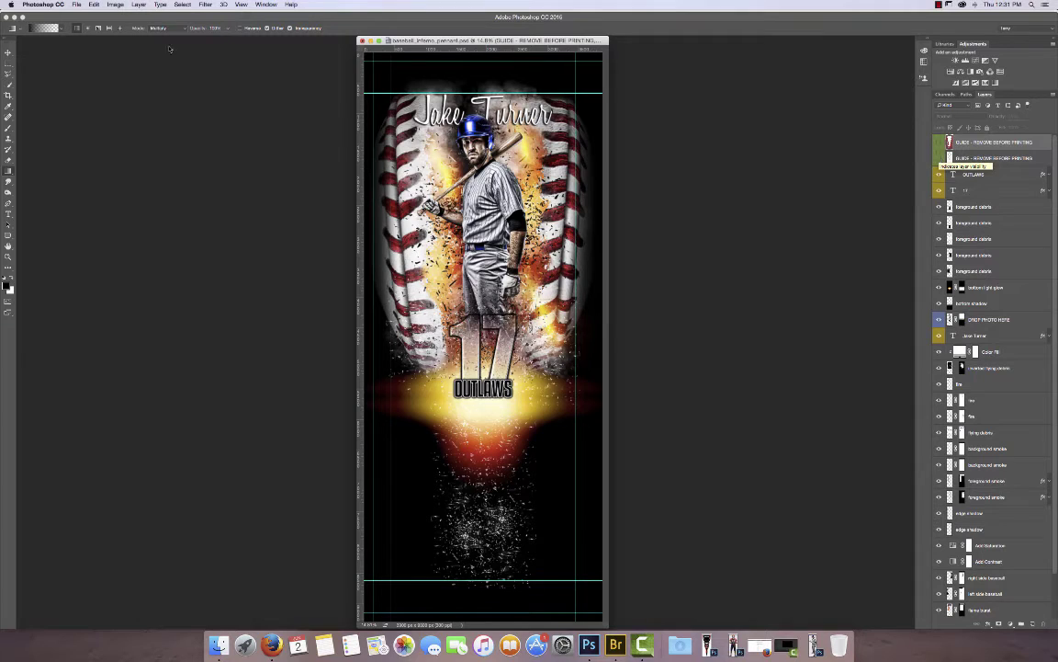
{"action": "left_click", "coordinate": [139, 5]}
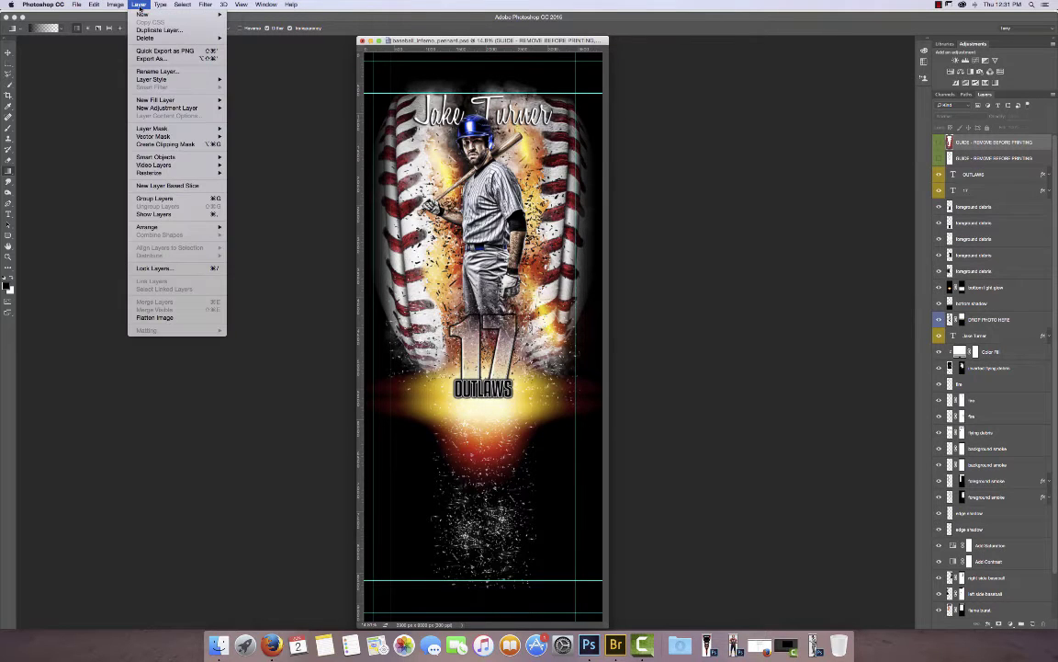
{"action": "left_click", "coordinate": [156, 317]}
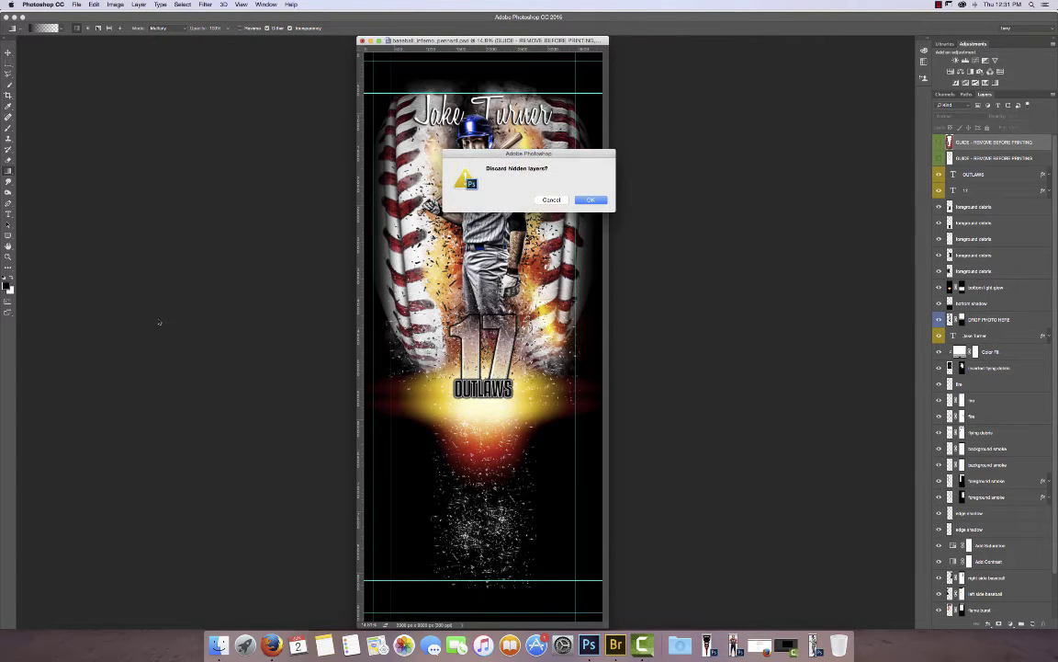
{"action": "left_click", "coordinate": [588, 201]}
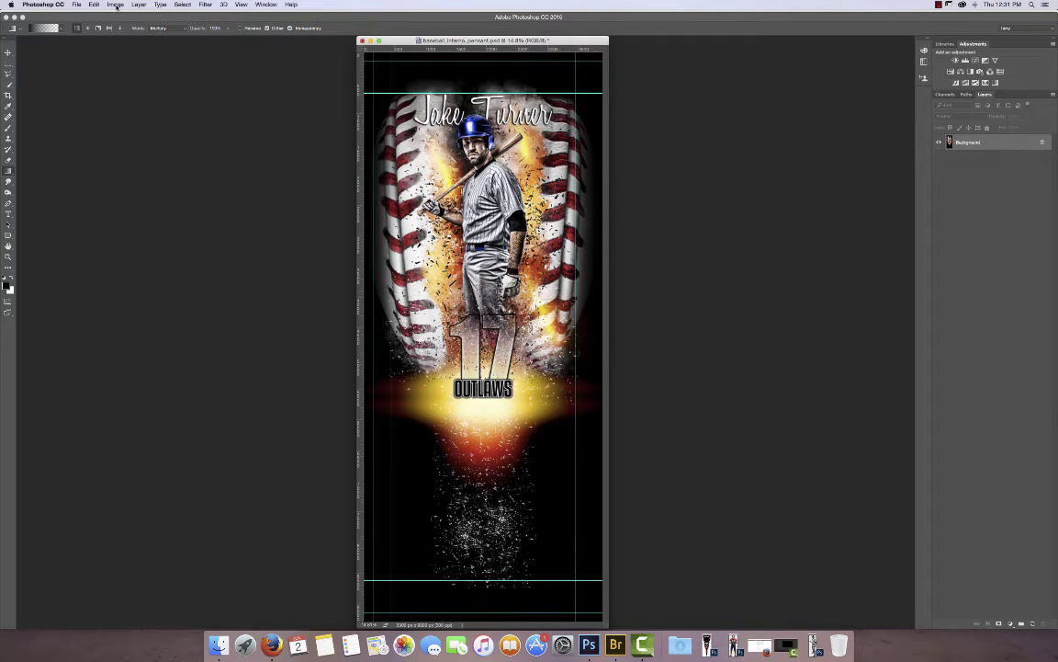
Rotate the flattened pennant canvas 90° counter-clockwise.
{"action": "left_click", "coordinate": [116, 6]}
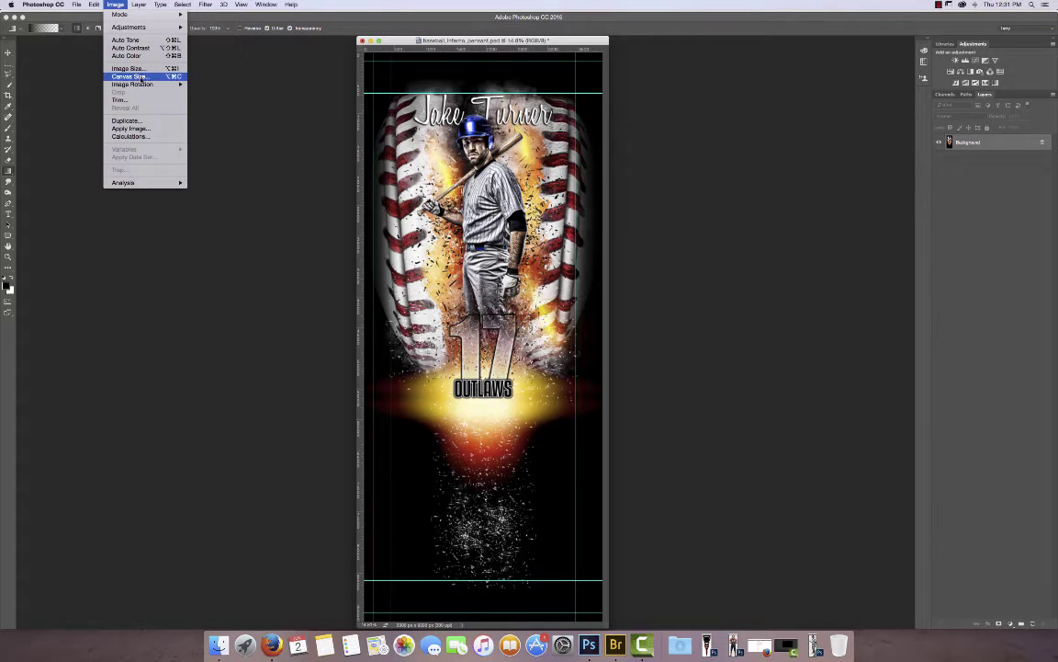
{"action": "mouse_move", "coordinate": [138, 83]}
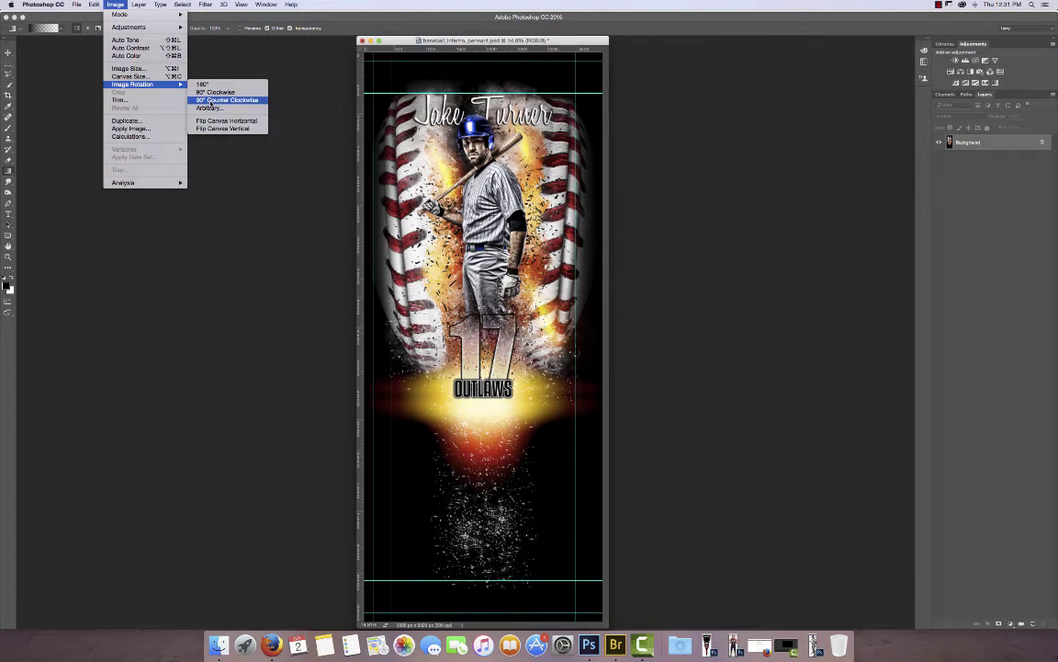
{"action": "left_click", "coordinate": [210, 100]}
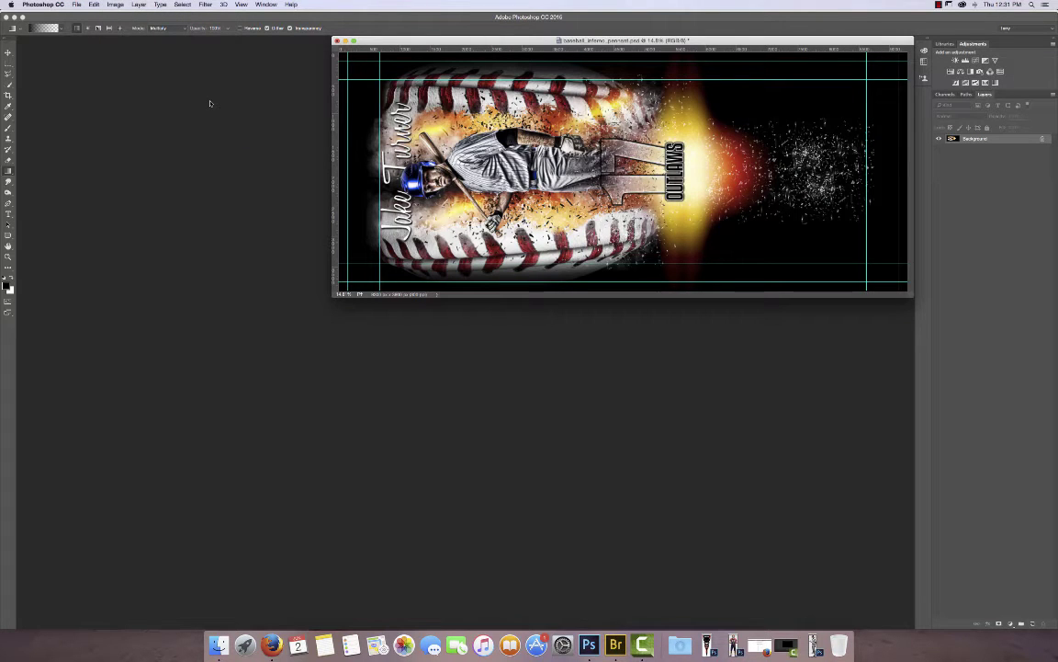
Save the pennant to the Desktop as baseball_inferno_pennant.jpg at JPEG quality 12.
{"action": "left_click", "coordinate": [76, 5]}
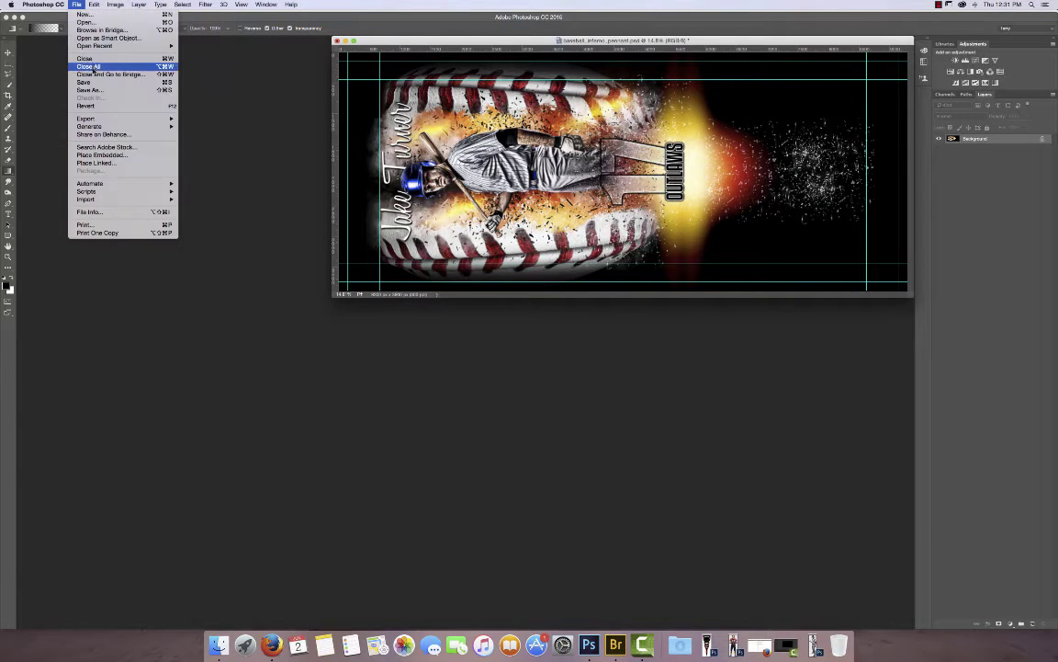
{"action": "left_click", "coordinate": [93, 91]}
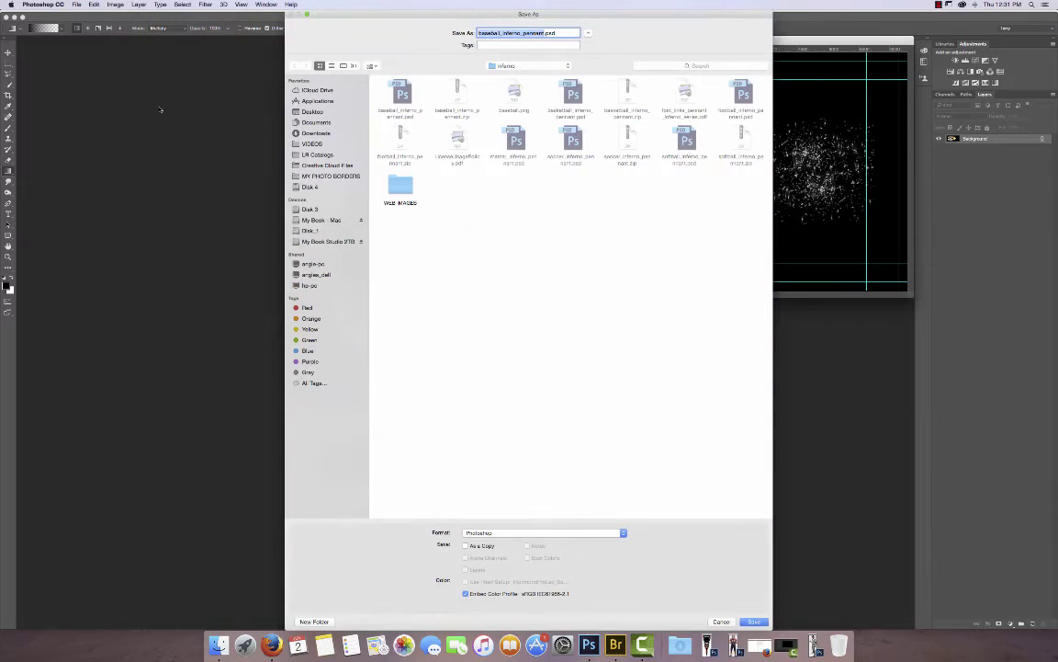
{"action": "left_click", "coordinate": [297, 111]}
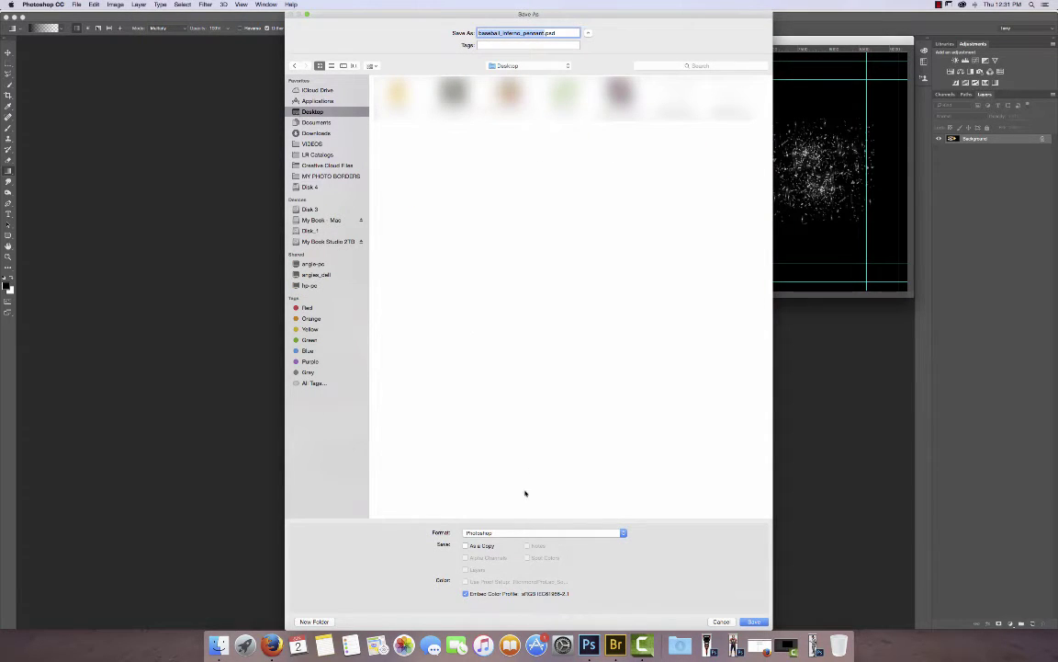
{"action": "left_click", "coordinate": [500, 533]}
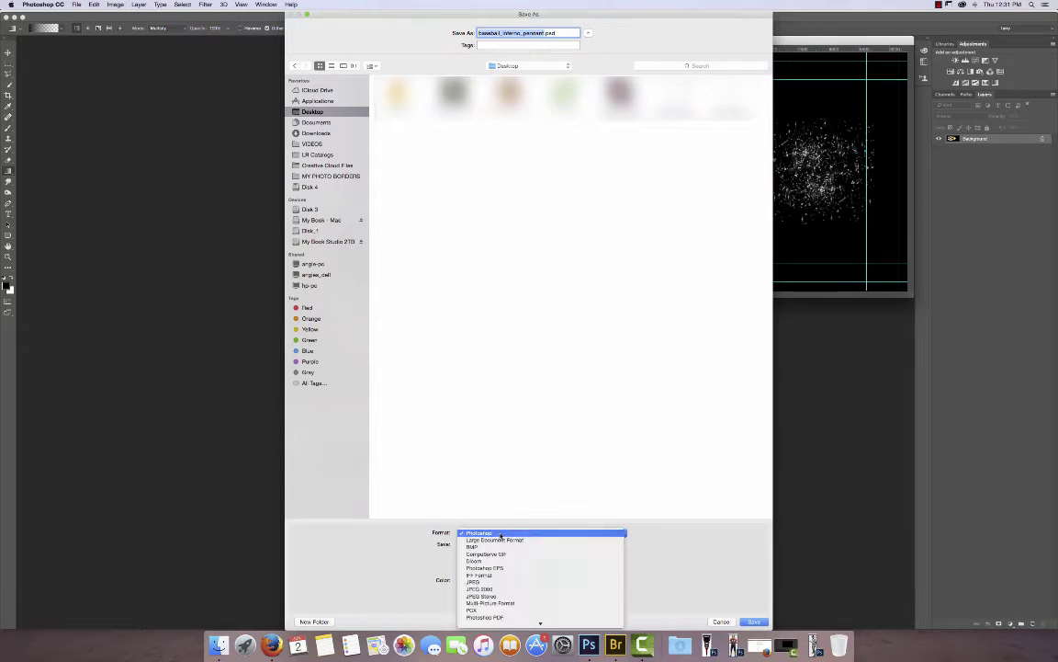
{"action": "left_click", "coordinate": [474, 582]}
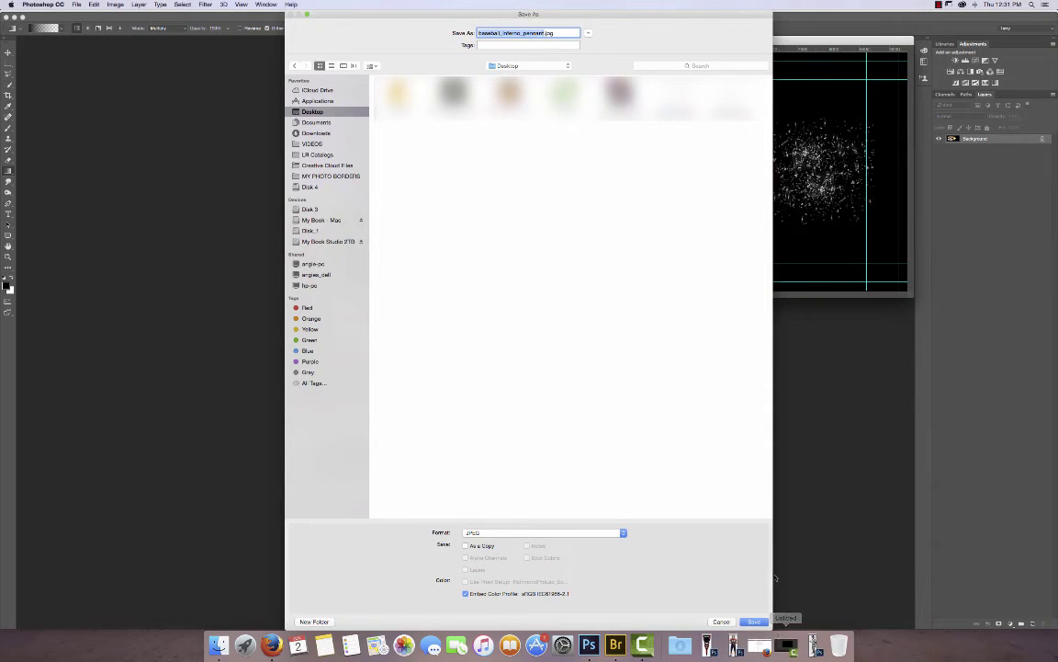
{"action": "left_click", "coordinate": [753, 622]}
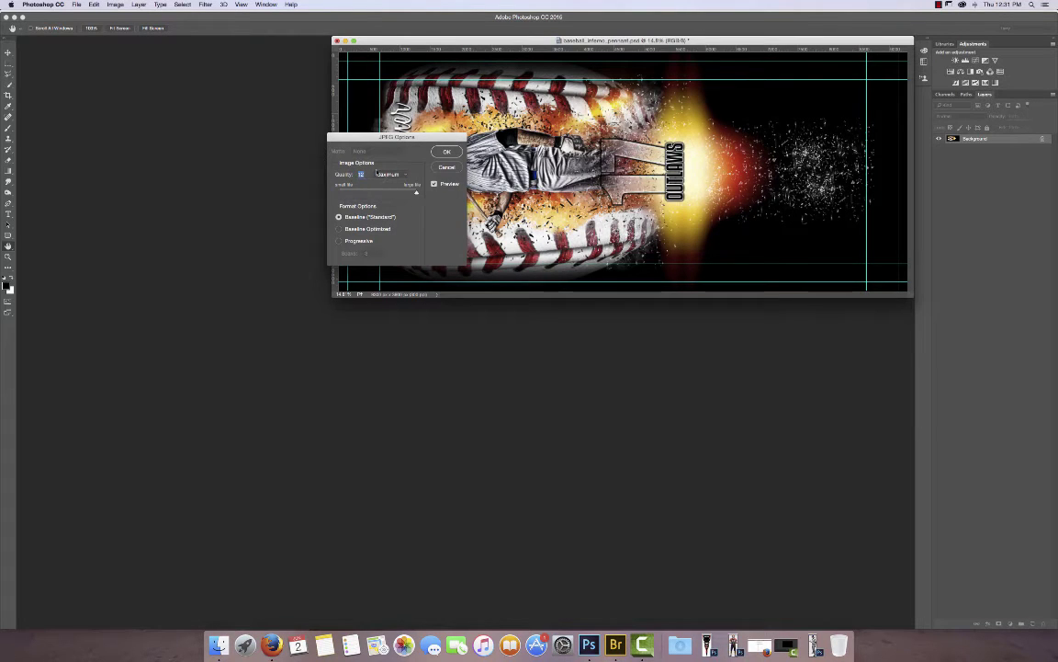
{"action": "left_click", "coordinate": [447, 153]}
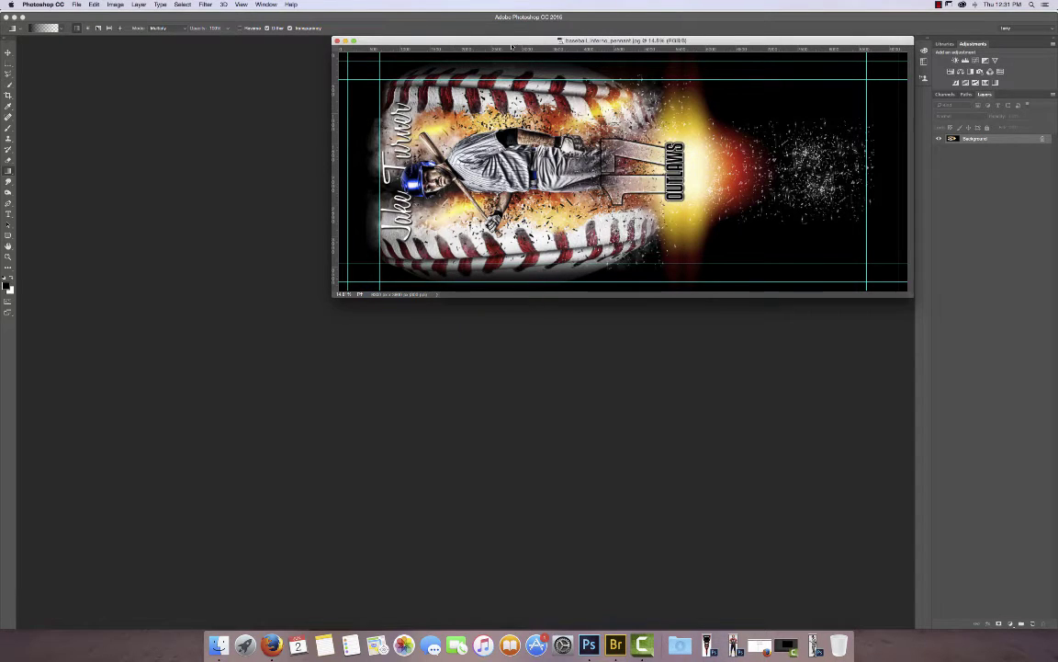
{"action": "left_click_drag", "start_coordinate": [515, 42], "coordinate": [375, 71]}
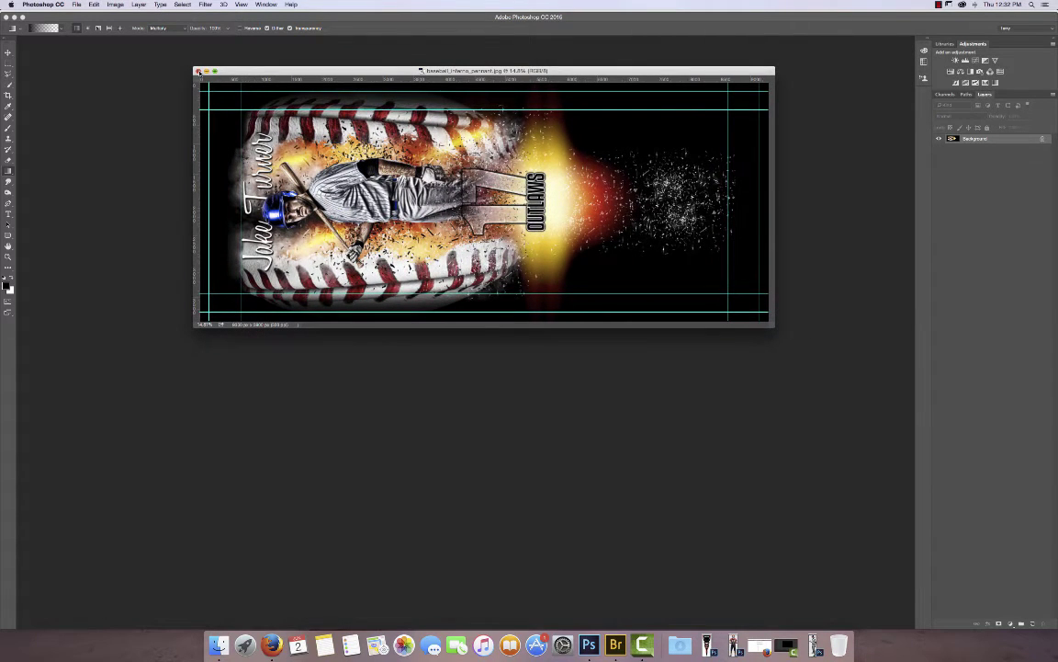
Close the baseball pennant JPEG and restore the minimized battle_armour GATORS pennant.
{"action": "left_click", "coordinate": [199, 72]}
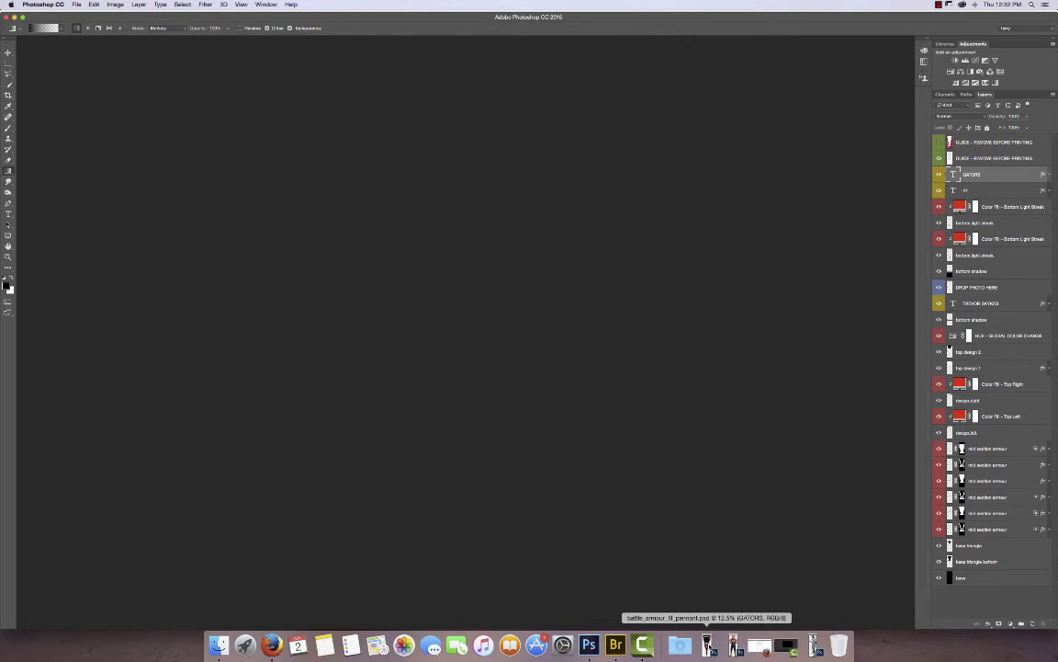
{"action": "left_click", "coordinate": [709, 645]}
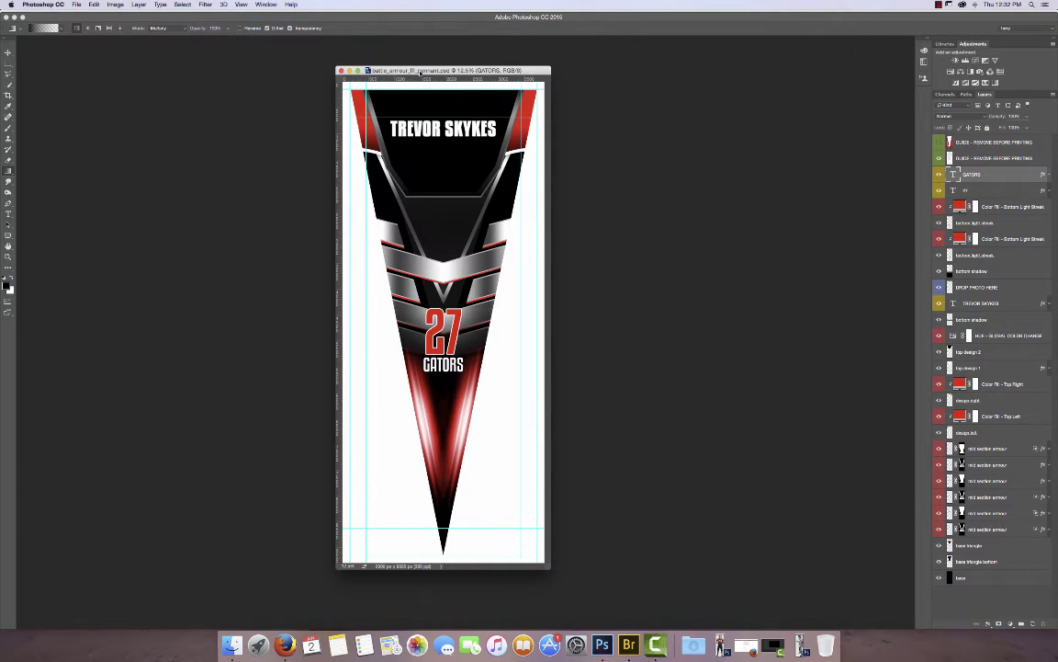
Select and copy the entire football.png player image, then minimize it.
{"action": "left_click", "coordinate": [720, 646]}
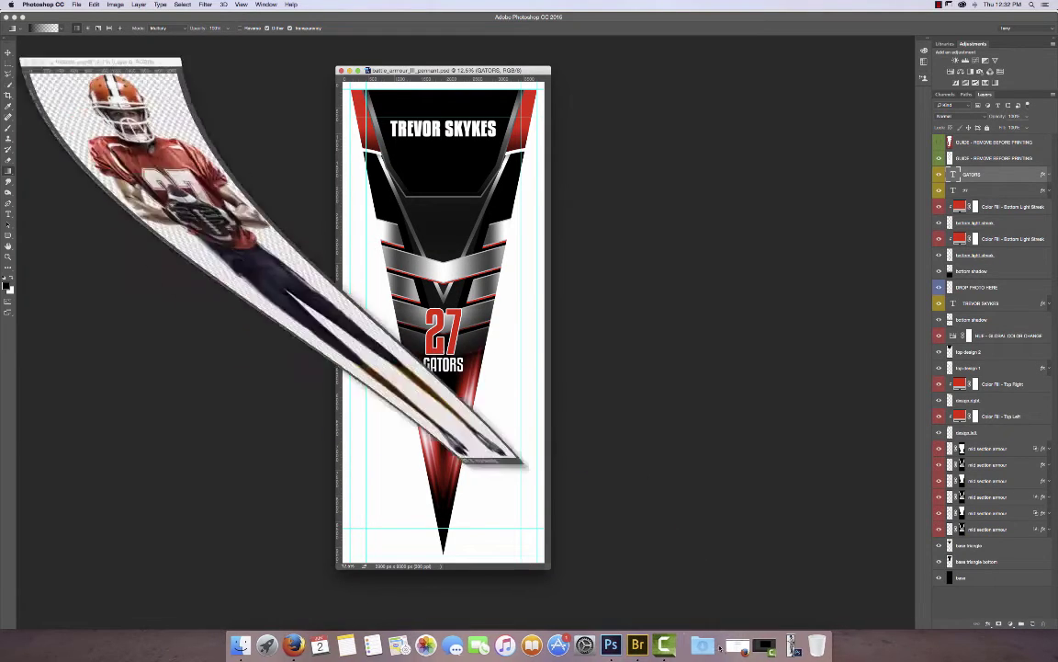
{"action": "left_click_drag", "start_coordinate": [147, 38], "coordinate": [220, 57]}
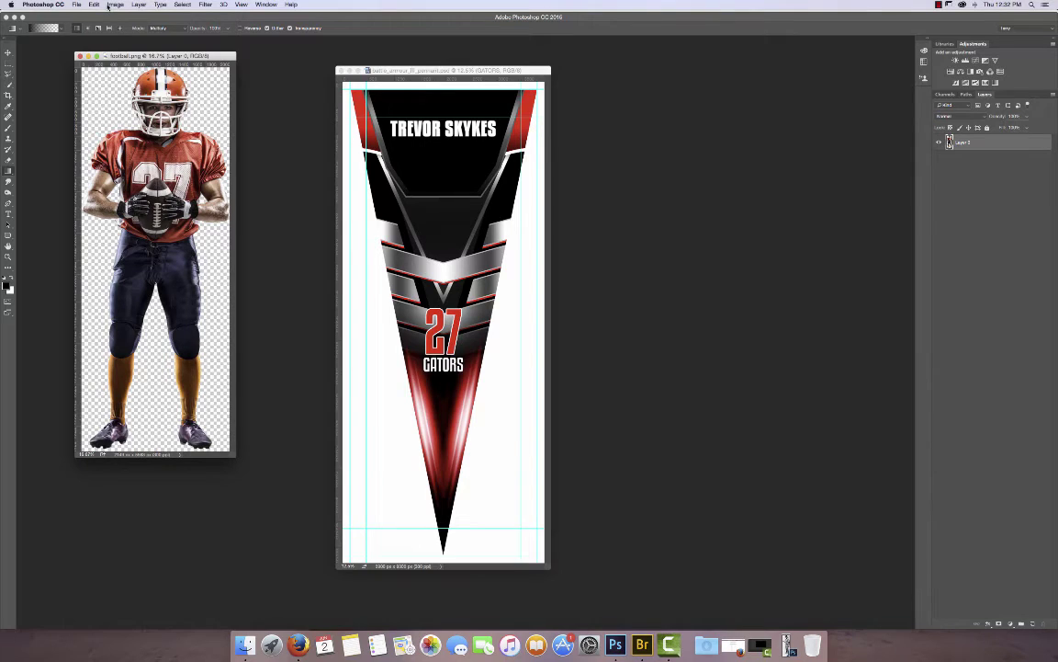
{"action": "left_click", "coordinate": [166, 5]}
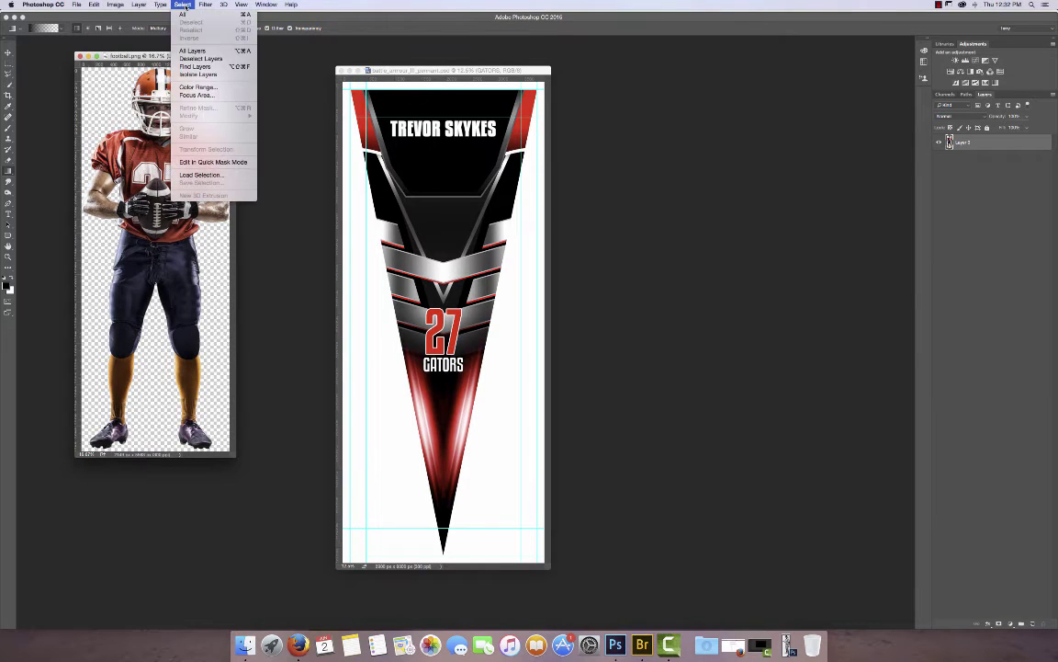
{"action": "left_click", "coordinate": [166, 4]}
{"action": "left_click", "coordinate": [79, 4]}
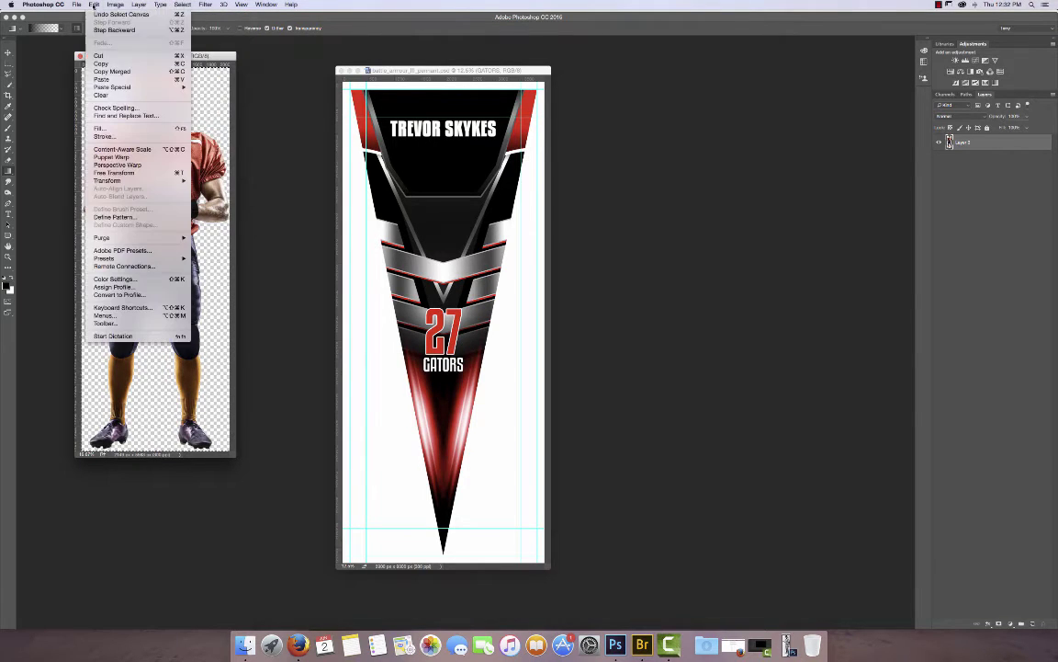
{"action": "key", "text": "Escape"}
{"action": "left_click", "coordinate": [88, 56]}
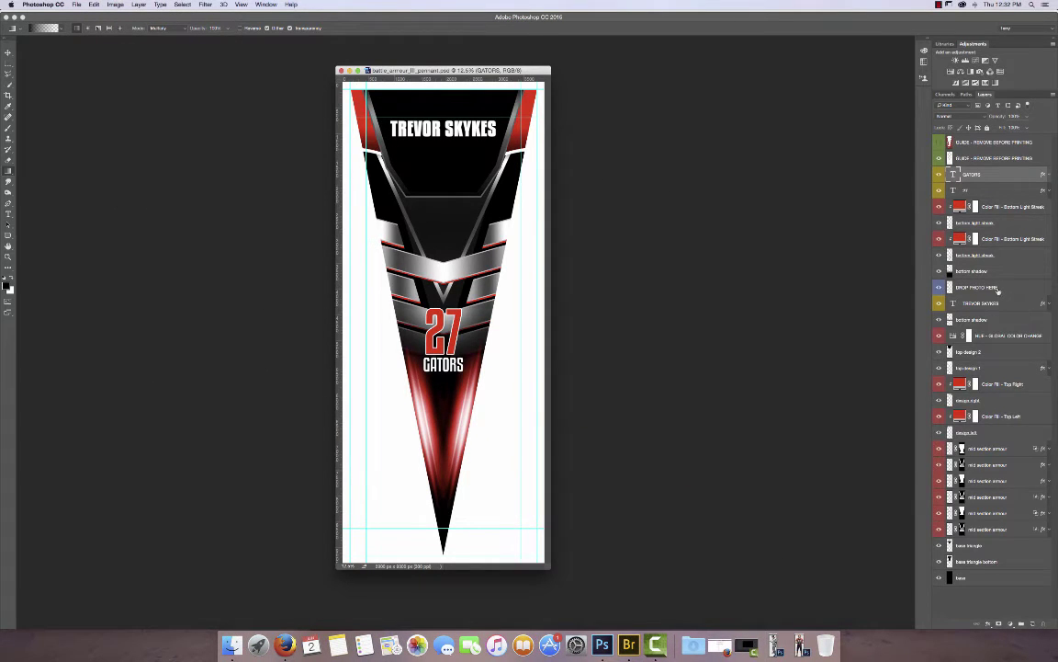
Paste the football player into the GATORS pennant above the DROP PHOTO HERE layer.
{"action": "left_click", "coordinate": [1018, 288]}
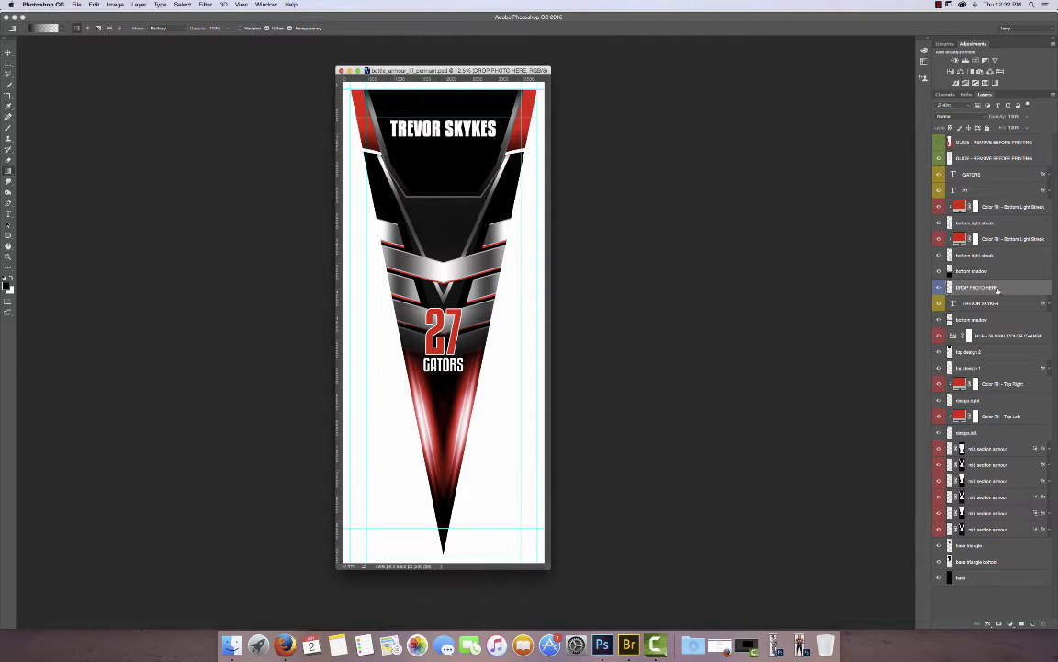
{"action": "left_click", "coordinate": [96, 6]}
{"action": "left_click", "coordinate": [108, 80]}
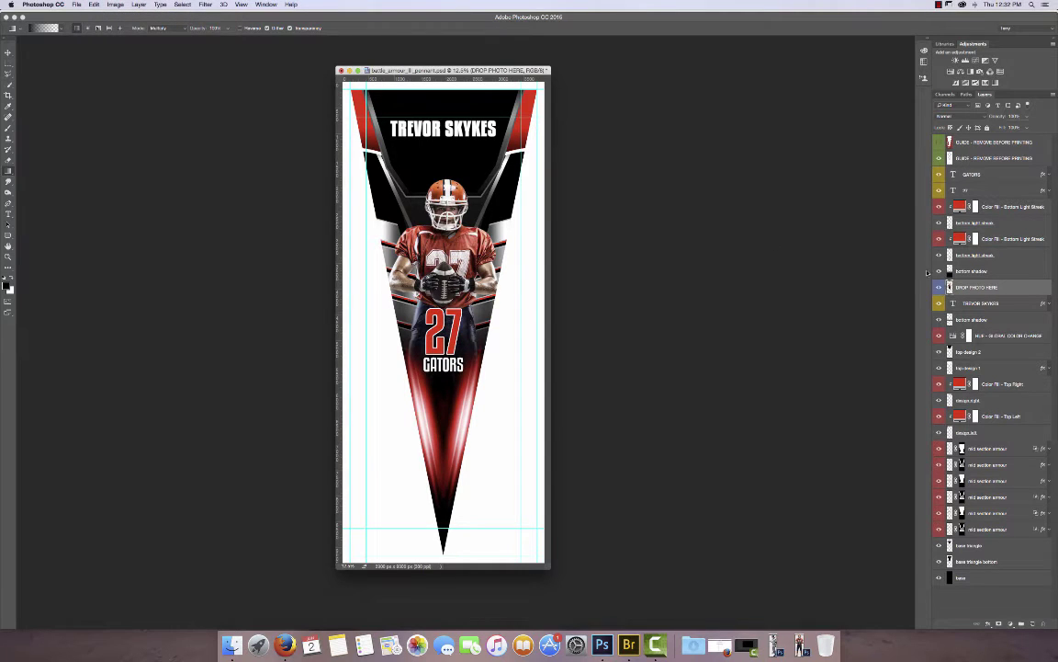
{"action": "left_click", "coordinate": [8, 52]}
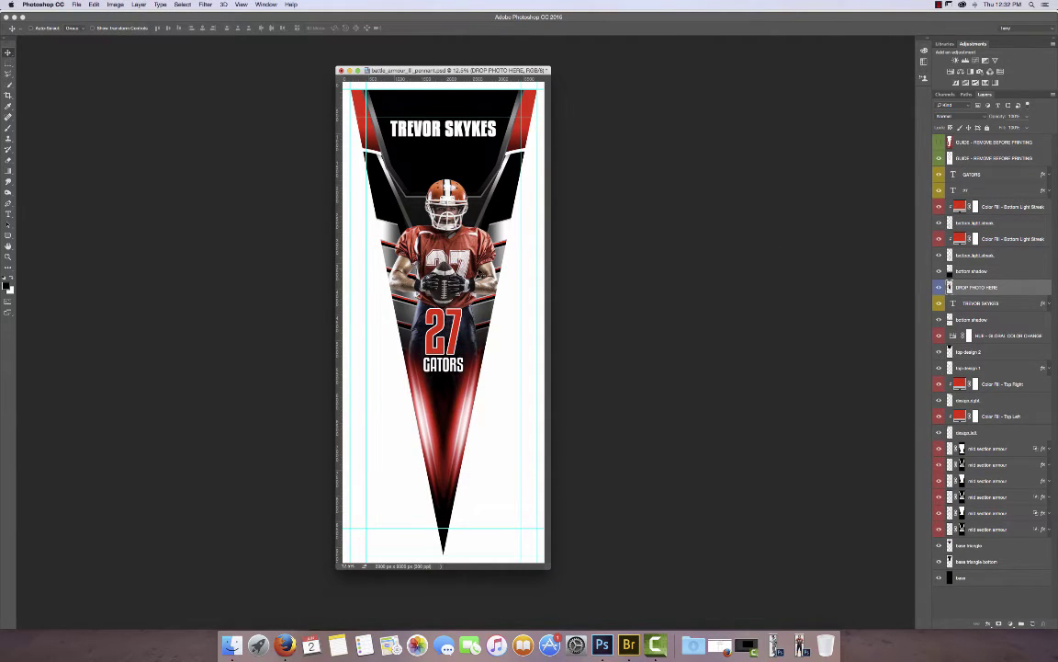
Raise the football player until his helmet is just below the name, nudged slightly right.
{"action": "left_click_drag", "start_coordinate": [421, 243], "coordinate": [459, 210]}
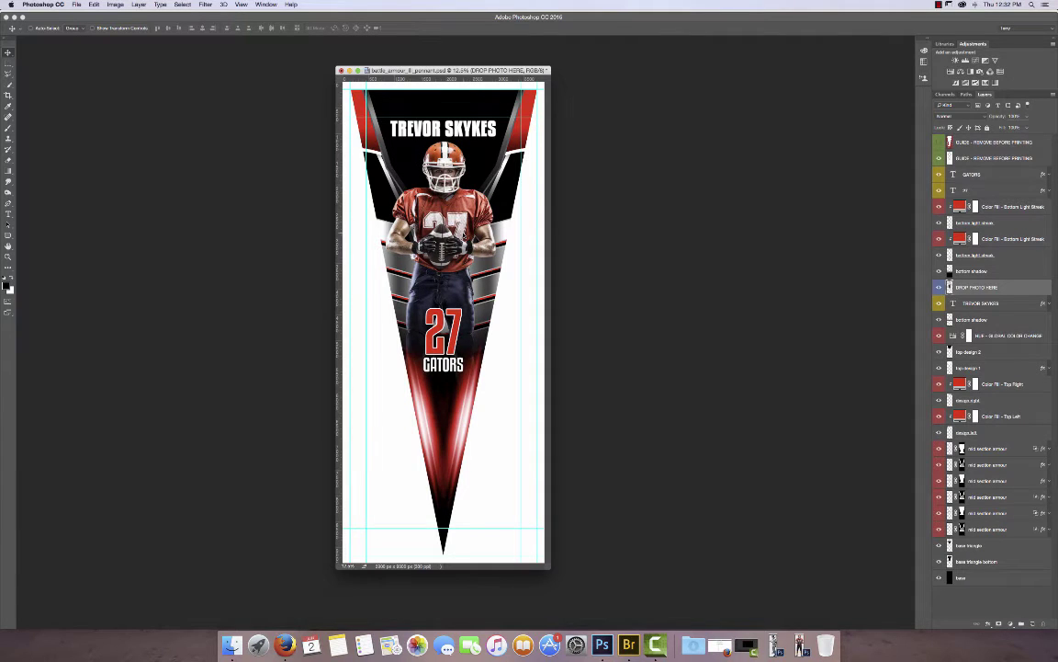
{"action": "key", "text": "shift+Right"}
{"action": "key", "text": "shift+Right"}
{"action": "key", "text": "shift+Right"}
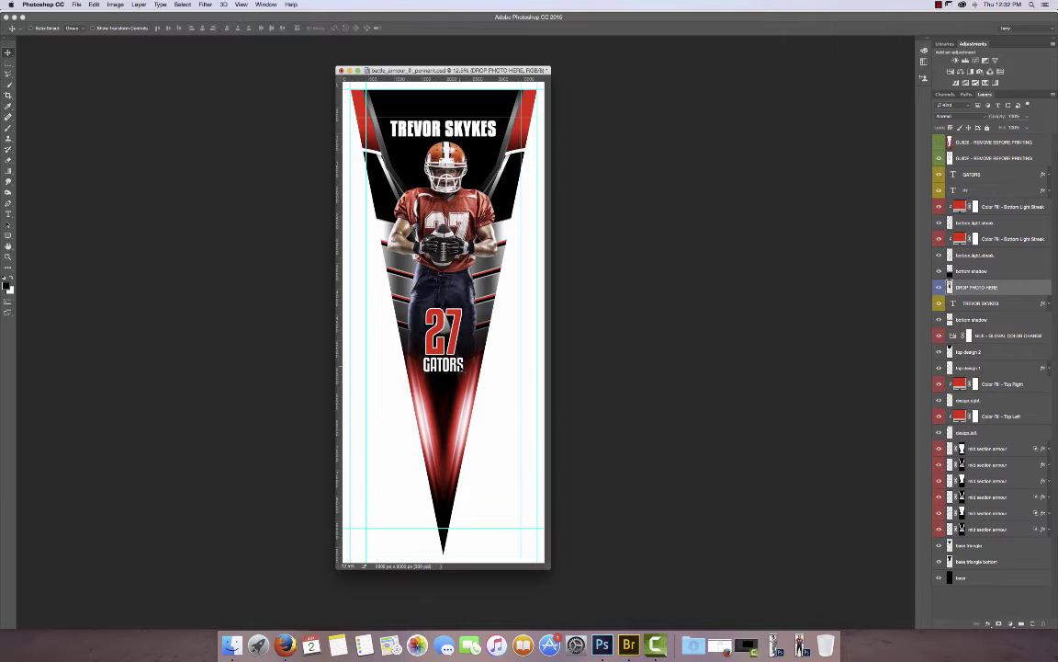
{"action": "left_click", "coordinate": [938, 273]}
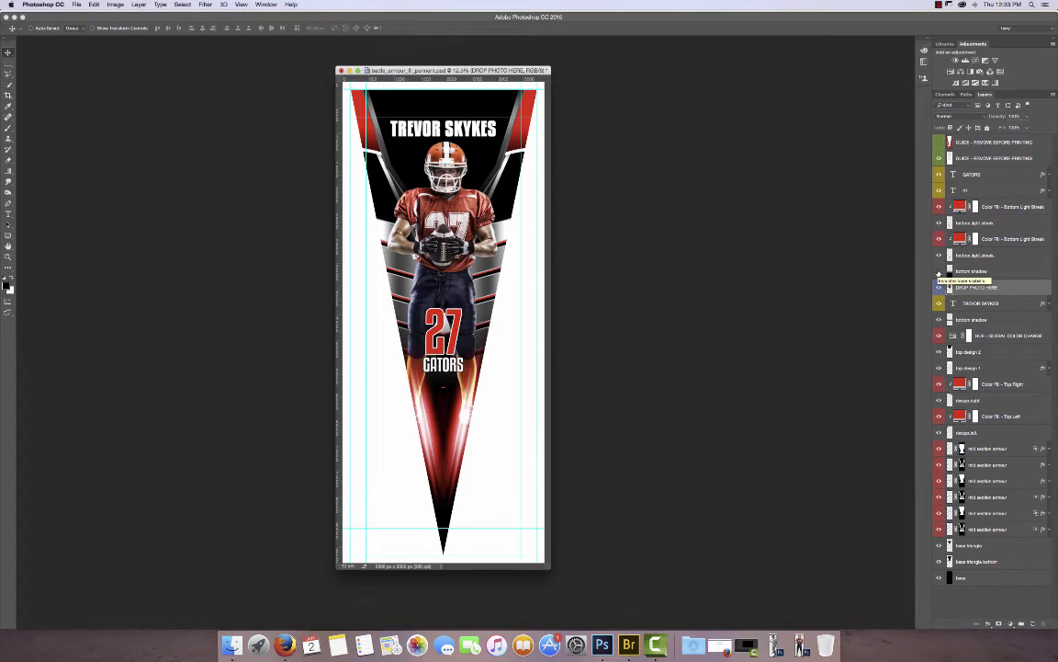
{"action": "left_click", "coordinate": [938, 273]}
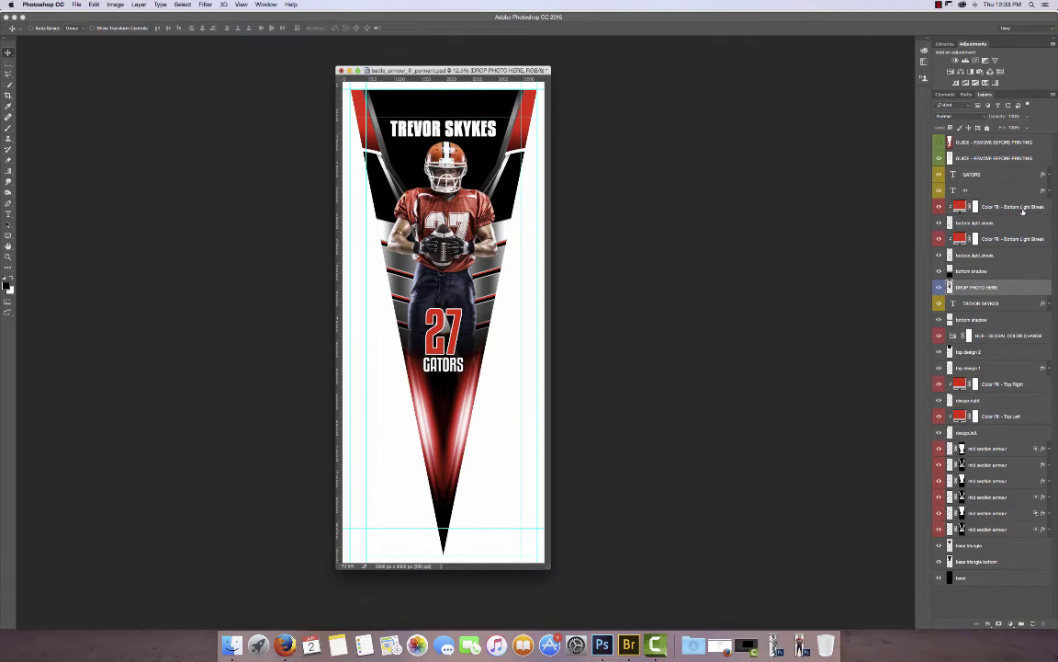
{"action": "left_click", "coordinate": [1024, 212]}
{"action": "left_click", "coordinate": [1021, 240]}
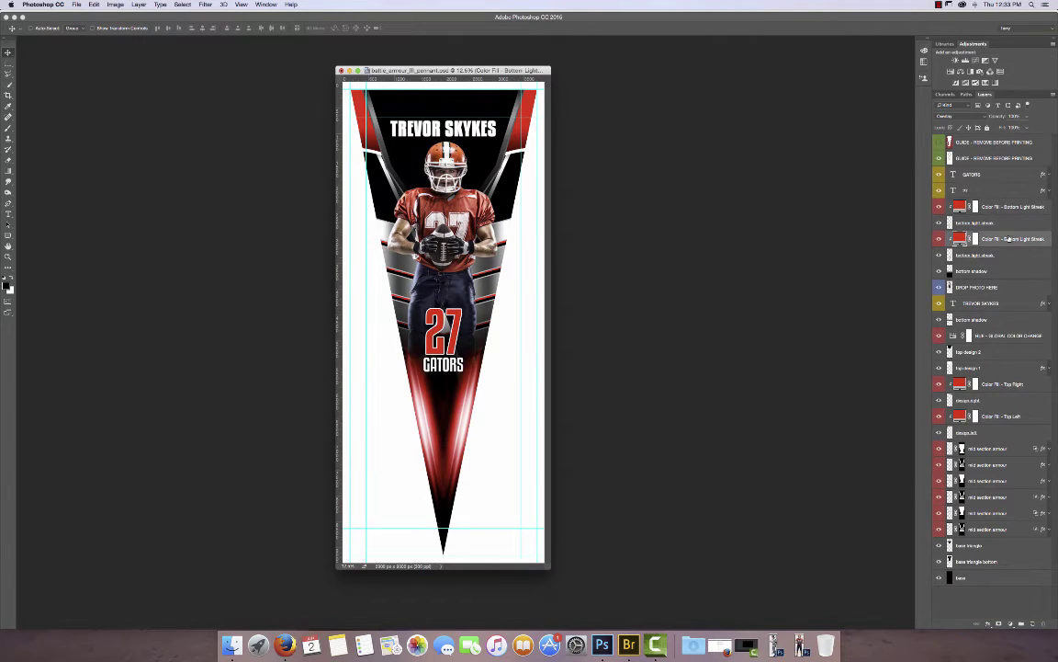
{"action": "left_click", "coordinate": [1006, 384]}
{"action": "left_click", "coordinate": [1006, 416]}
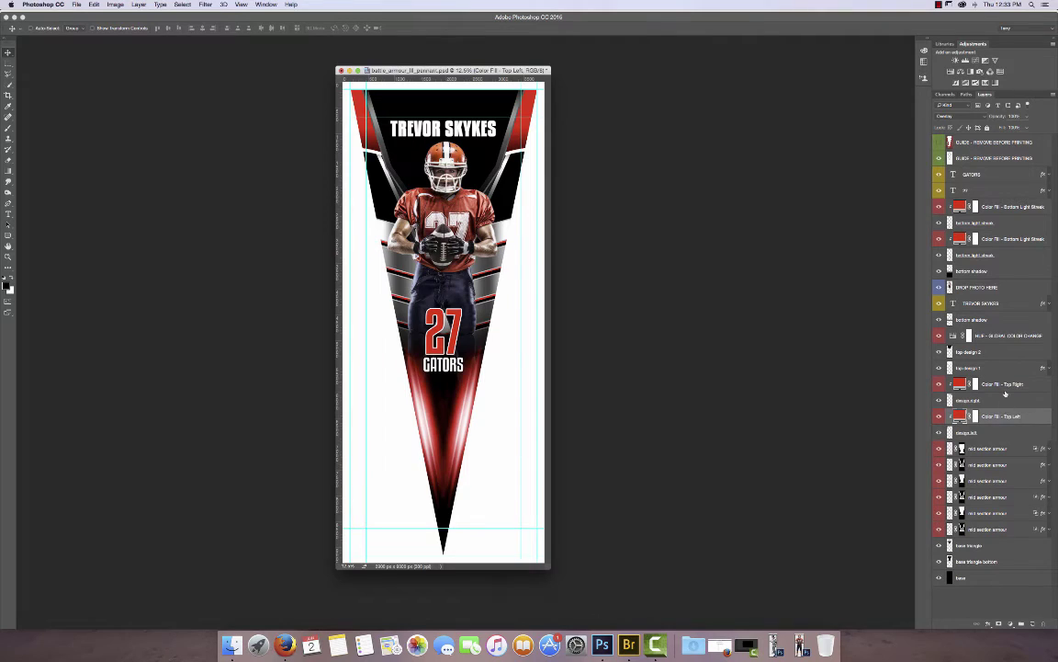
{"action": "left_click", "coordinate": [1006, 384]}
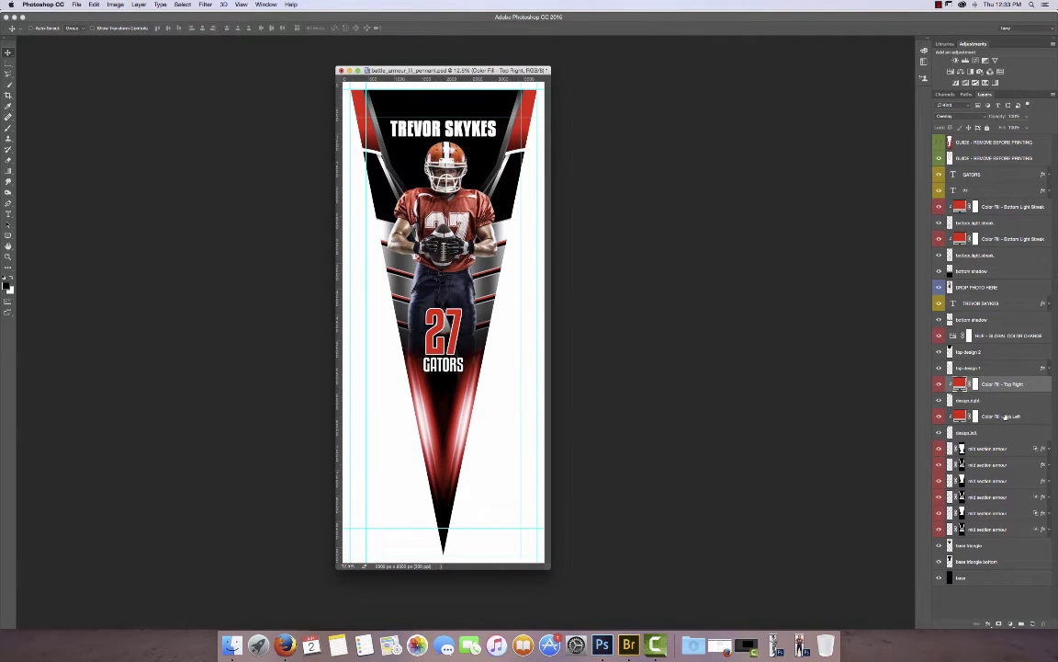
{"action": "left_click", "coordinate": [1000, 416]}
{"action": "left_click", "coordinate": [999, 448]}
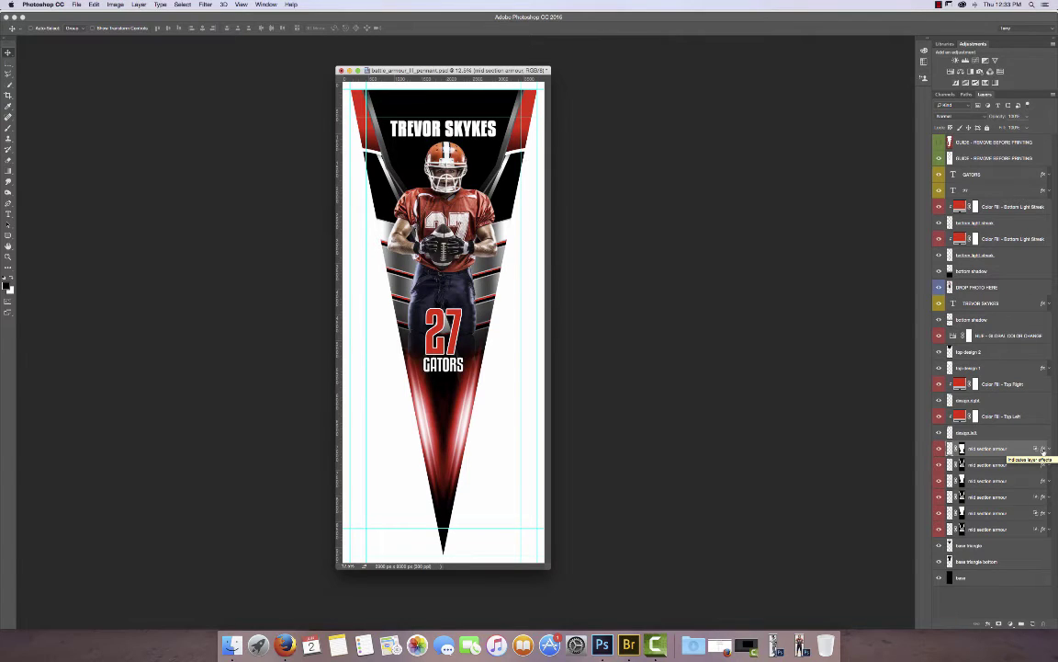
{"action": "double_click", "coordinate": [1044, 449]}
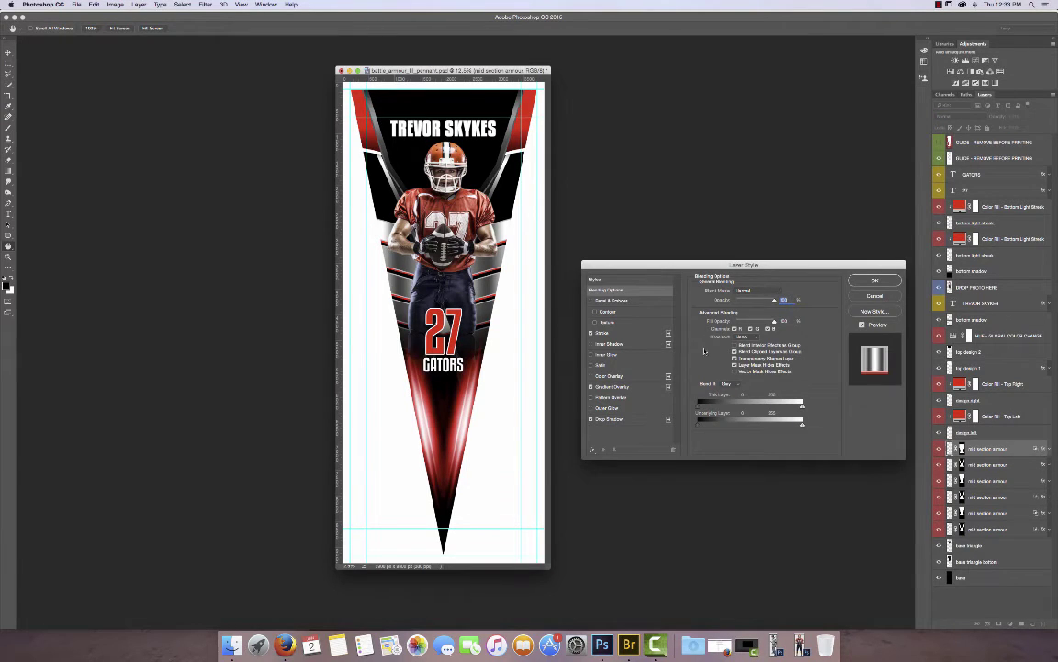
{"action": "left_click", "coordinate": [605, 334]}
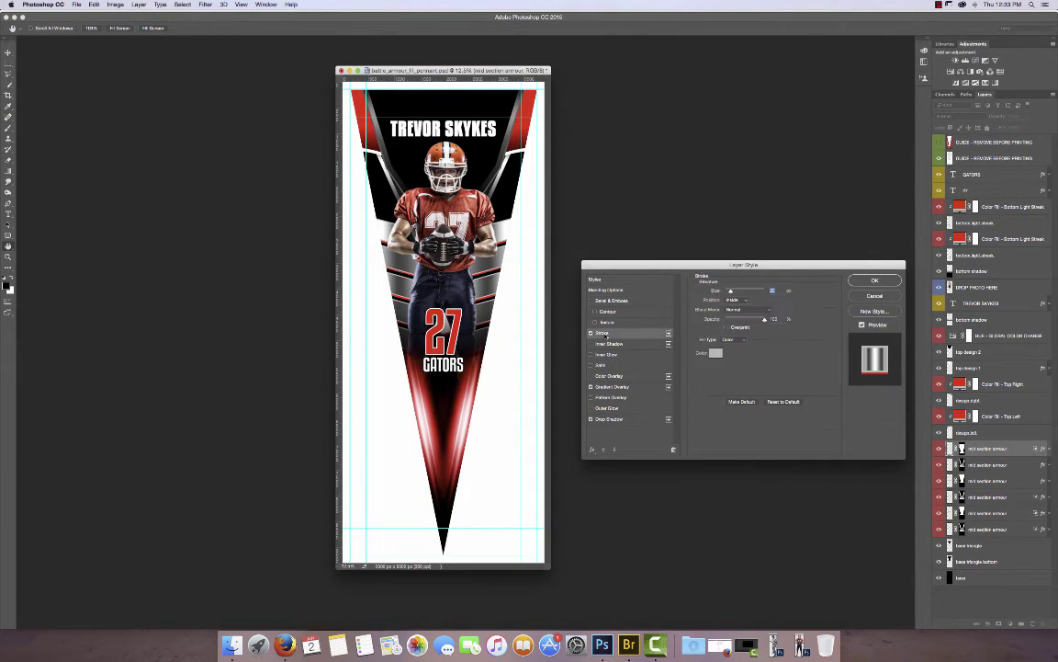
{"action": "left_click", "coordinate": [608, 418]}
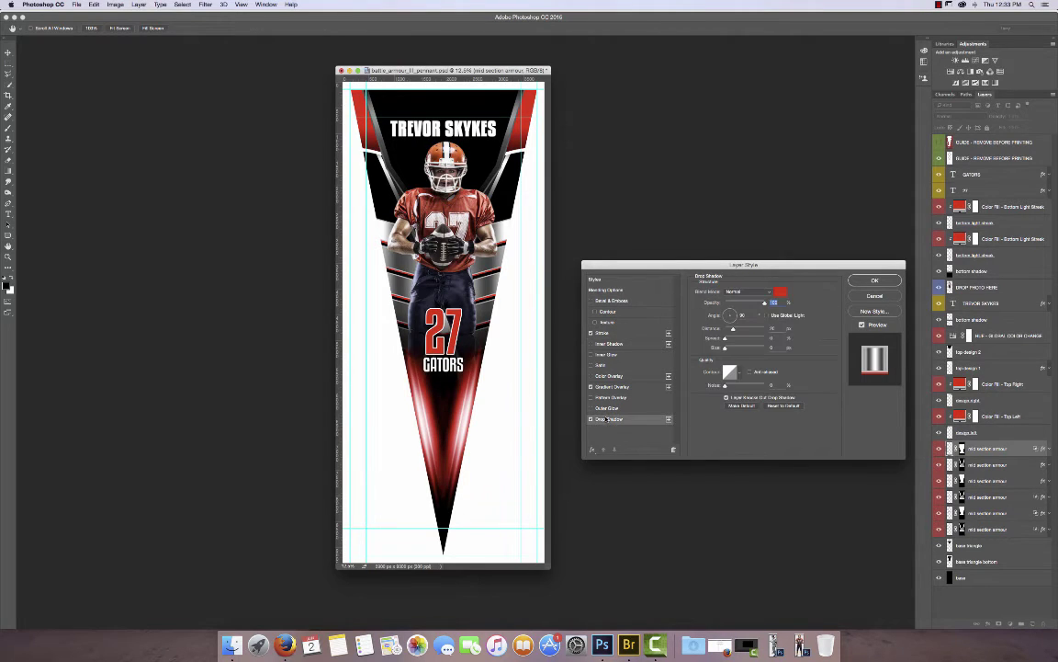
{"action": "left_click", "coordinate": [781, 292]}
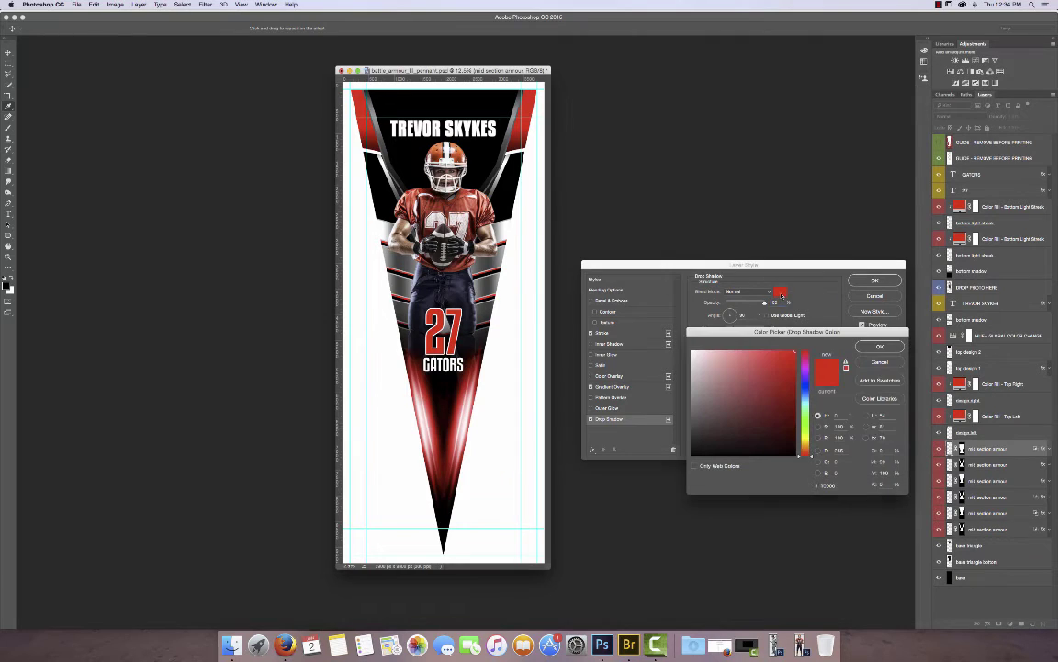
{"action": "left_click", "coordinate": [805, 389]}
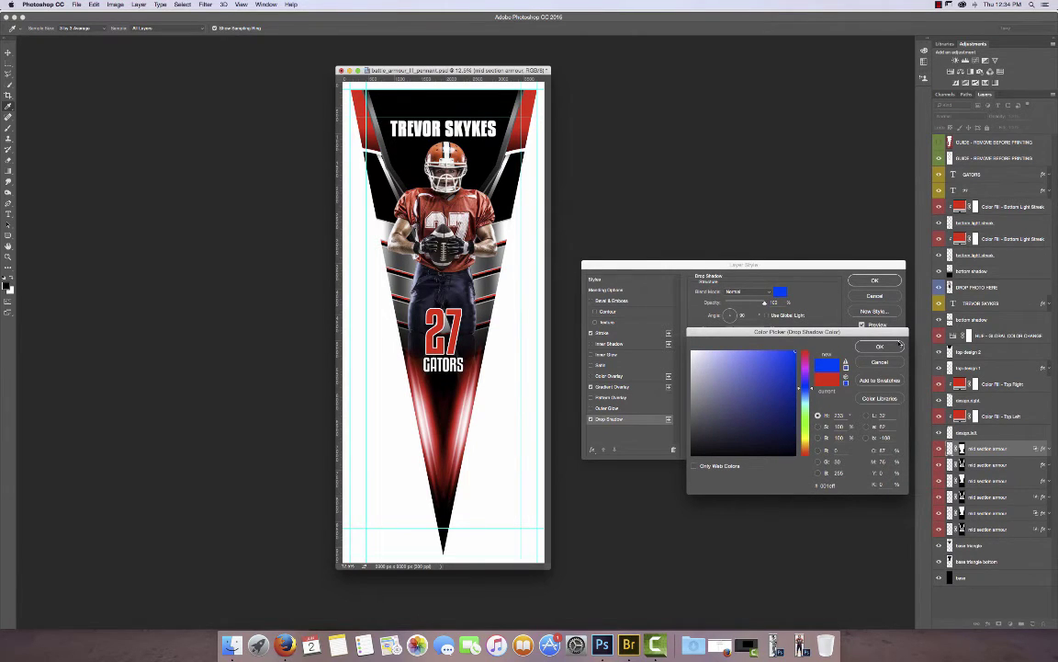
{"action": "key", "text": "Escape"}
{"action": "left_click", "coordinate": [875, 296]}
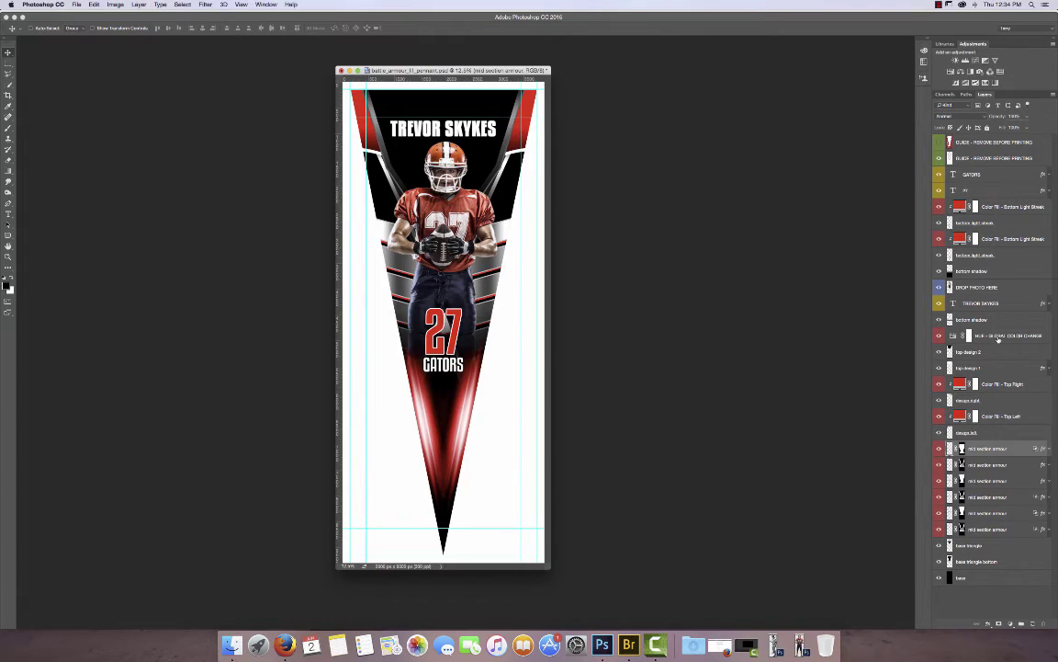
Shift the HUE - GLOBAL COLOR CHANGE layer's hue so the red corners and armour stripes turn blue.
{"action": "left_click", "coordinate": [999, 336]}
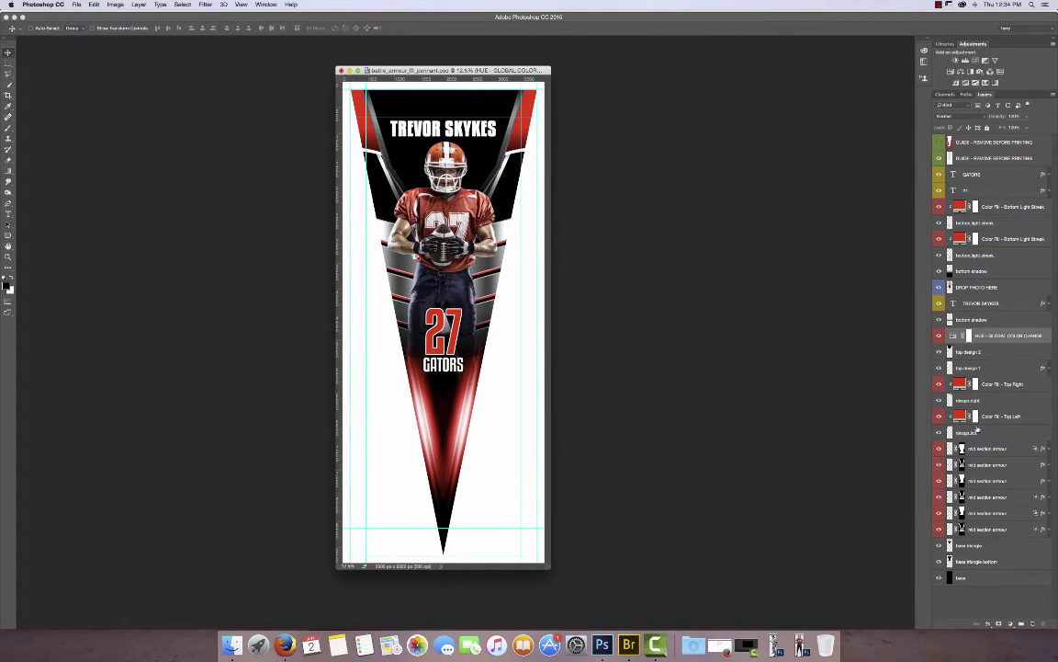
{"action": "double_click", "coordinate": [953, 336]}
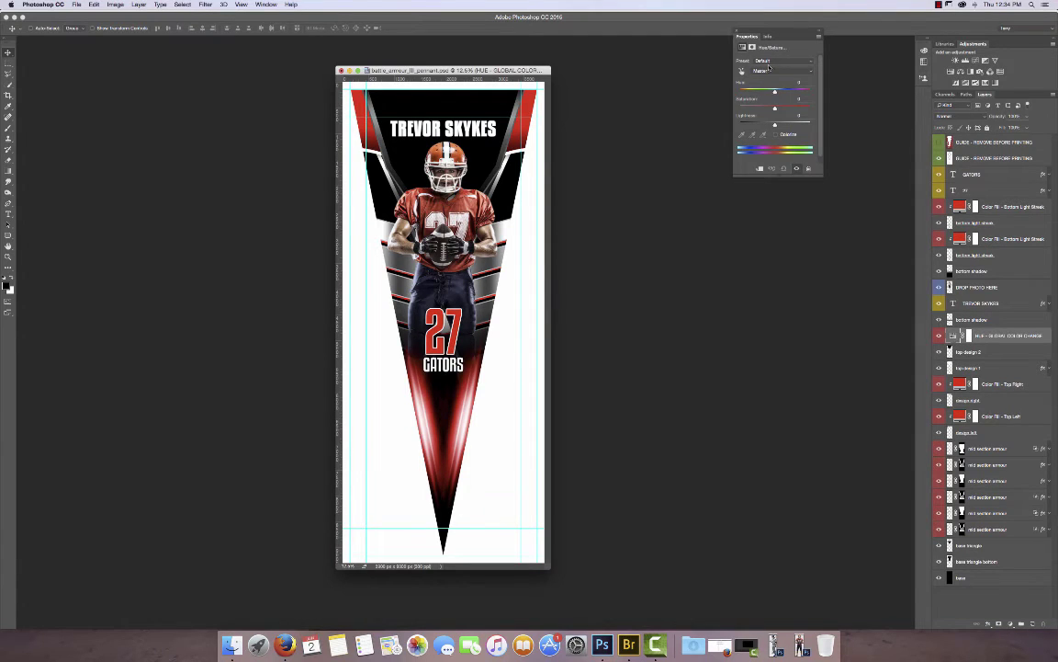
{"action": "left_click_drag", "start_coordinate": [775, 92], "coordinate": [747, 95]}
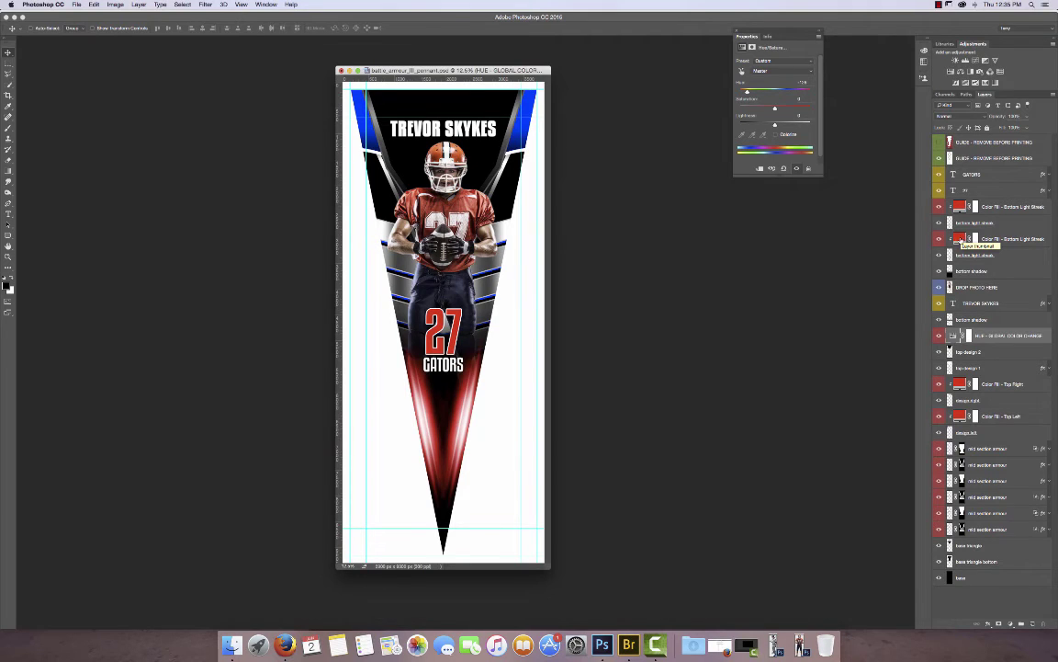
Change both light streak Color Fill layers from red to blue (0510ff).
{"action": "double_click", "coordinate": [960, 239]}
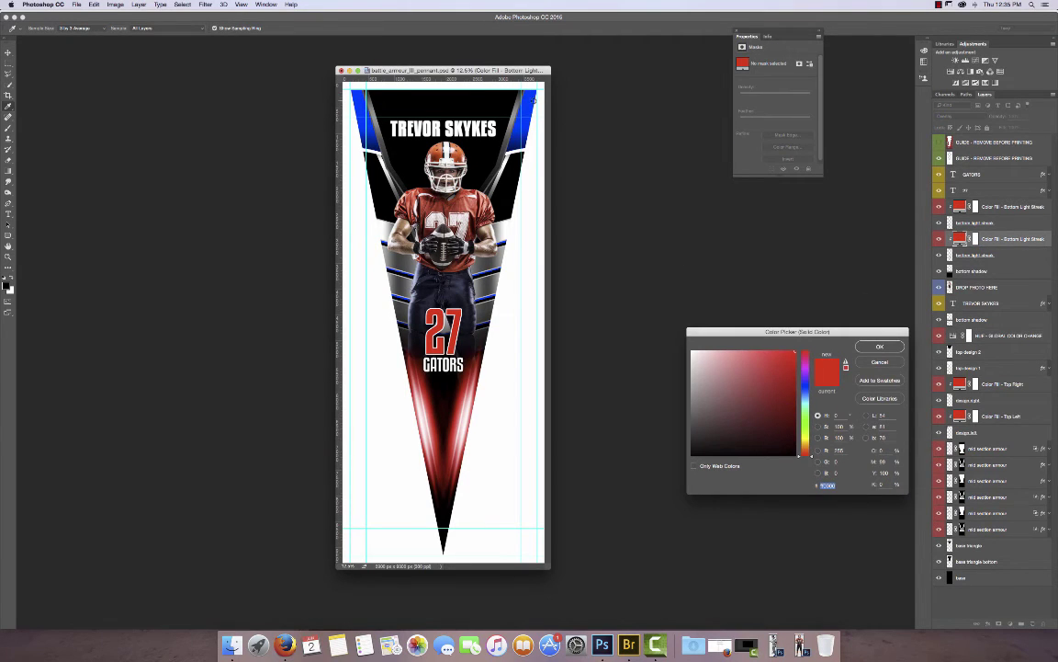
{"action": "left_click", "coordinate": [361, 105]}
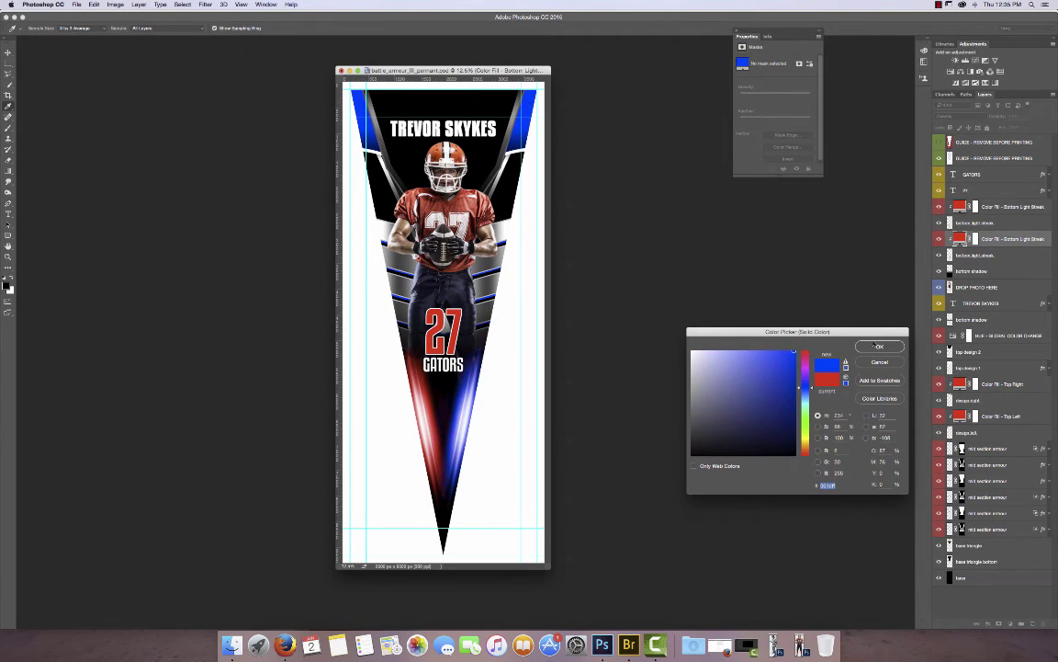
{"action": "left_click", "coordinate": [875, 346]}
{"action": "double_click", "coordinate": [960, 206]}
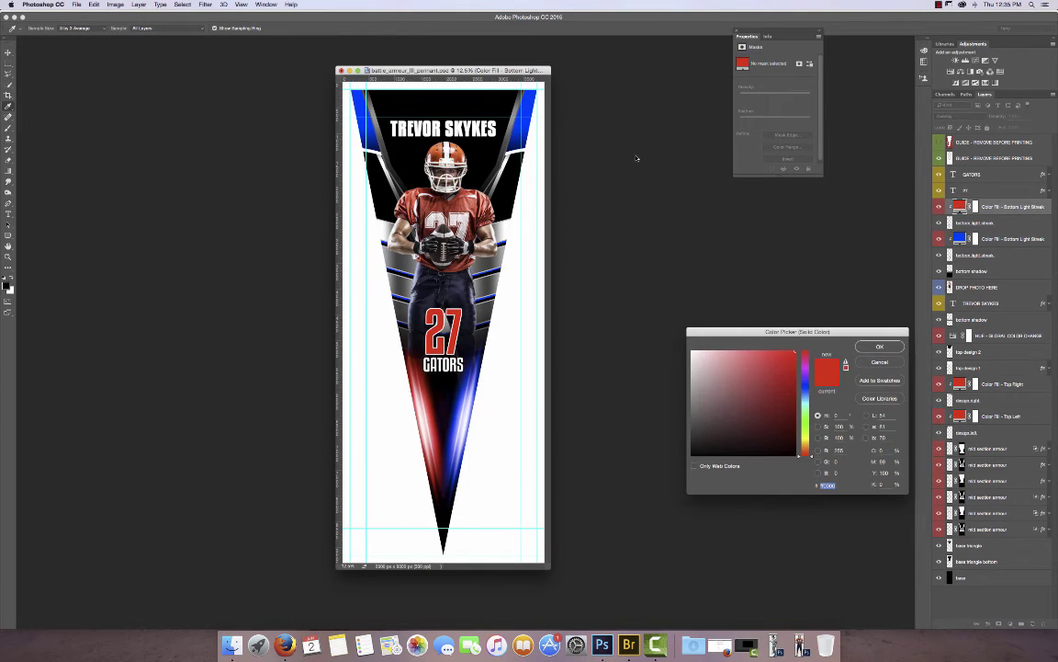
{"action": "left_click", "coordinate": [537, 113]}
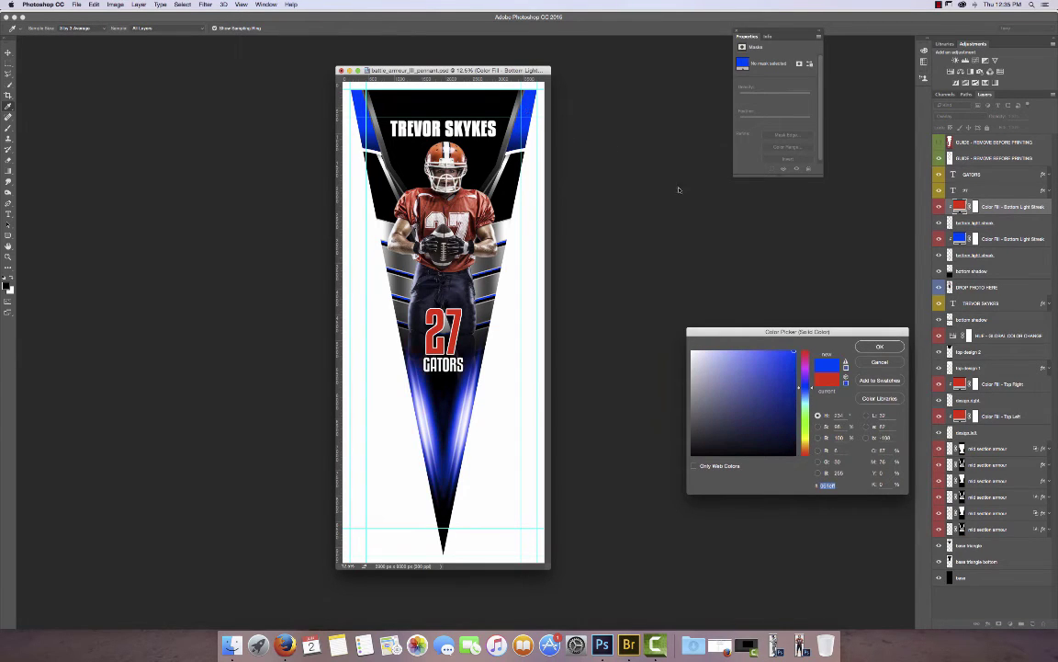
{"action": "key", "text": "Return"}
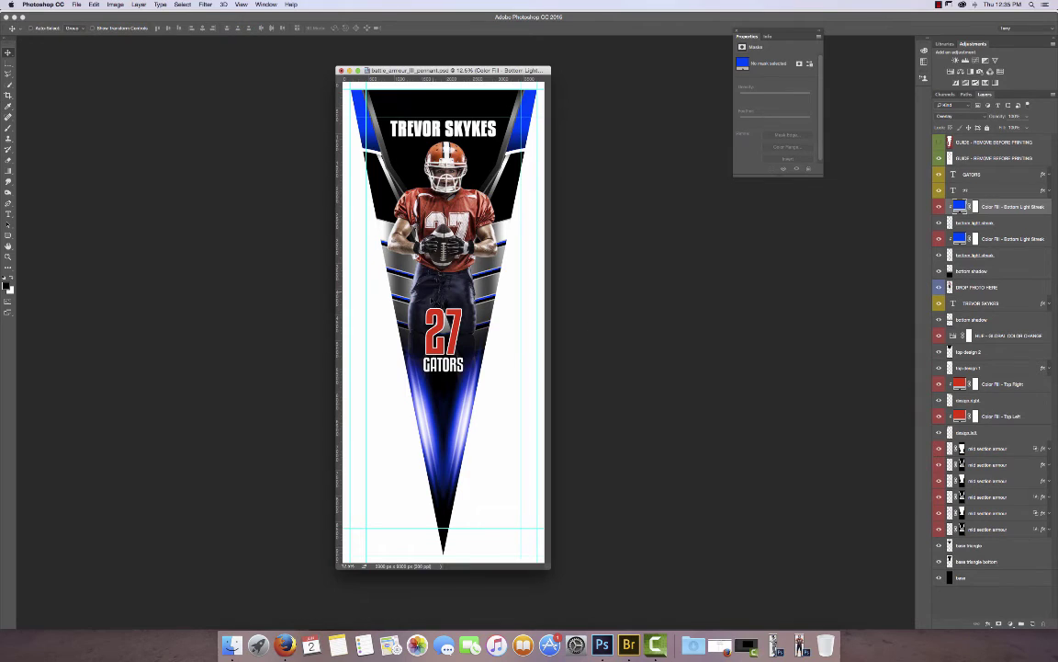
Set the 27 layer's Color Overlay style to blue.
{"action": "double_click", "coordinate": [1043, 190]}
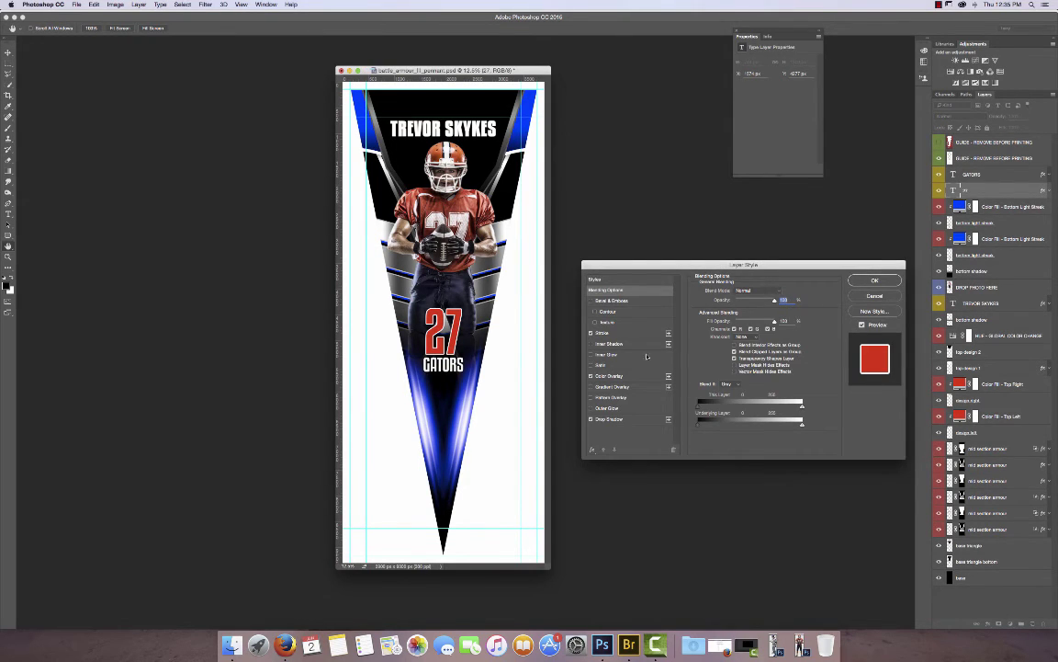
{"action": "left_click", "coordinate": [609, 376]}
{"action": "left_click", "coordinate": [780, 292]}
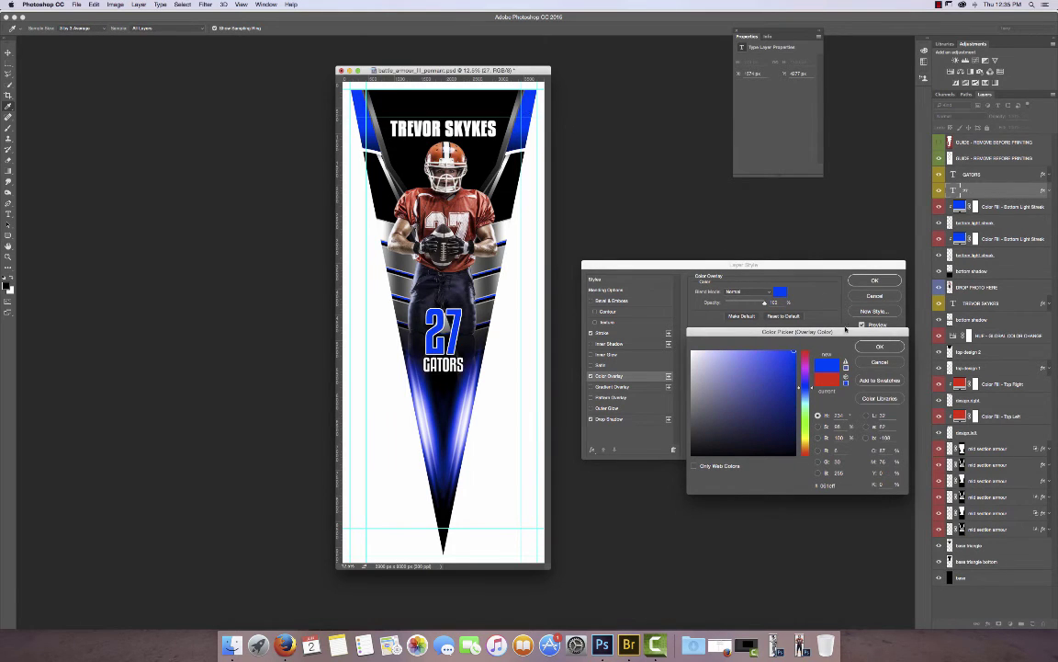
{"action": "left_click", "coordinate": [879, 347]}
{"action": "left_click", "coordinate": [875, 282]}
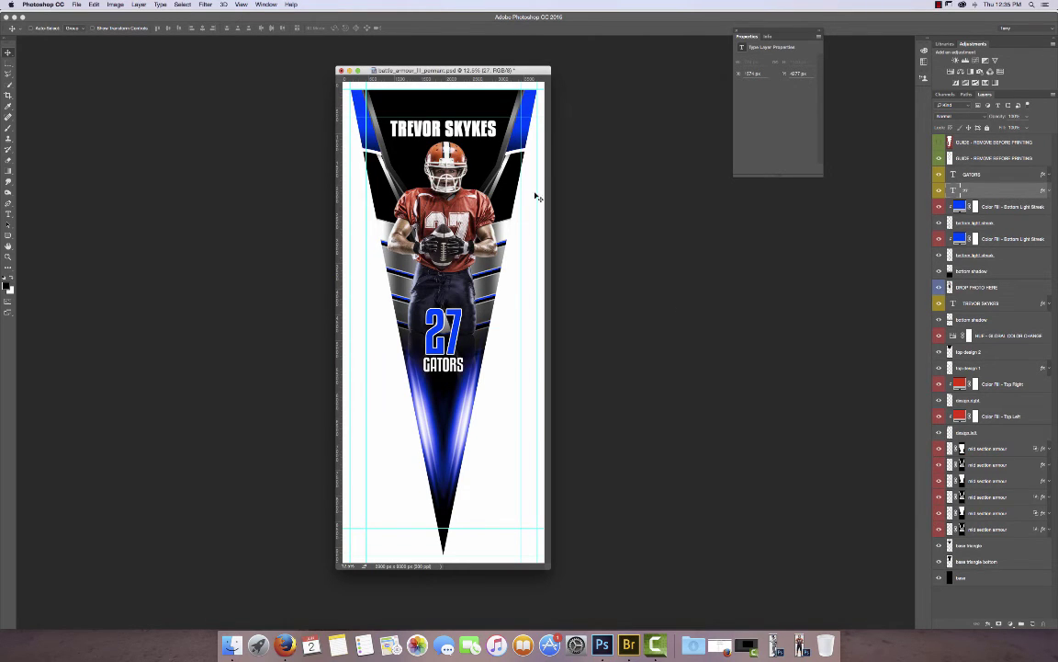
Minimize Photoshop, browse to Banners > Flags, and open the LFP Felt Pennant designer.
{"action": "left_click", "coordinate": [349, 70]}
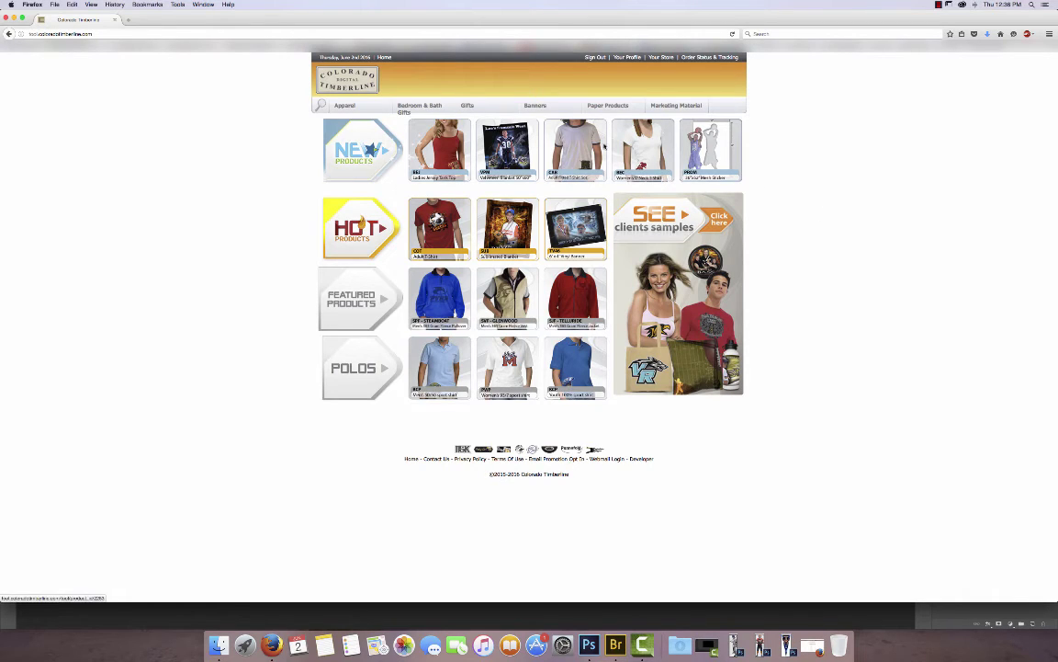
{"action": "mouse_move", "coordinate": [541, 109]}
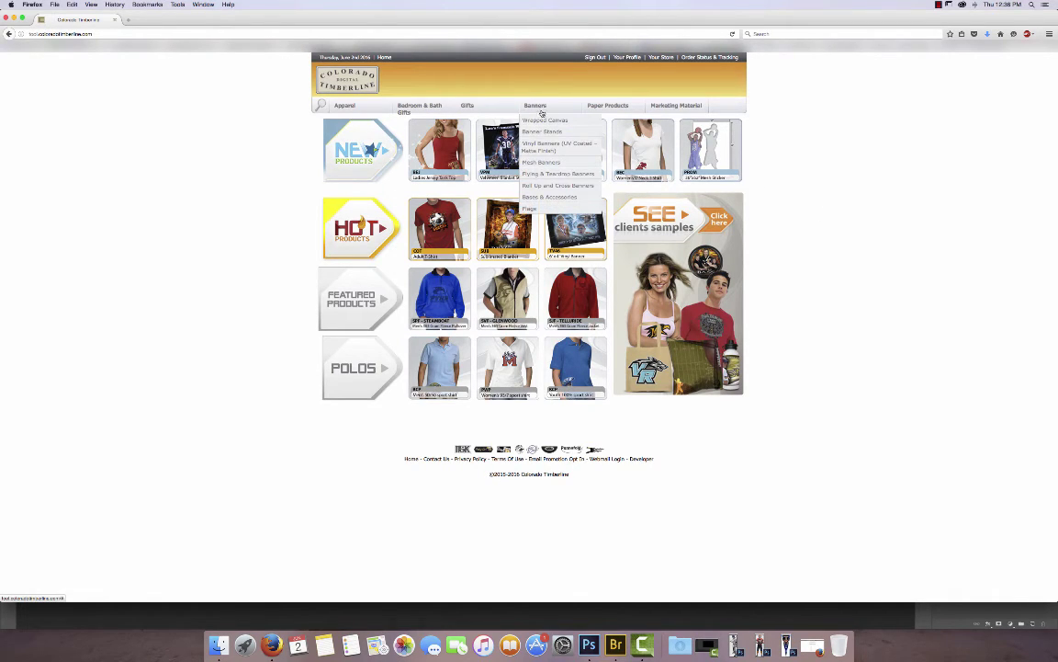
{"action": "left_click", "coordinate": [529, 209]}
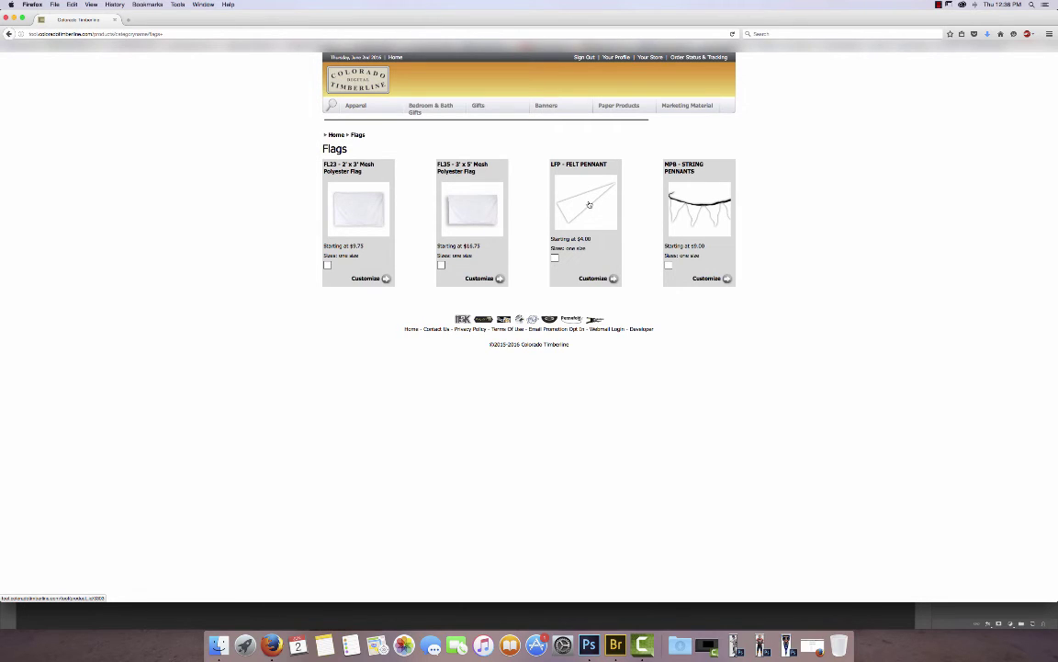
{"action": "left_click", "coordinate": [589, 204]}
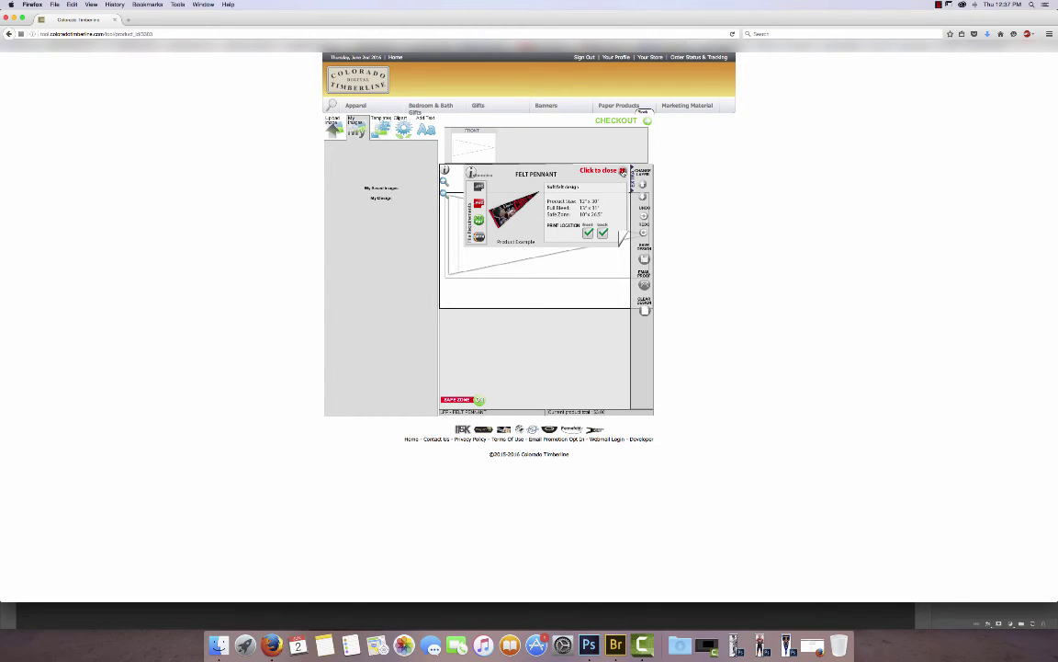
Dismiss the info and safe zone popups and accept both upload declarations, including copyright.
{"action": "left_click", "coordinate": [623, 171]}
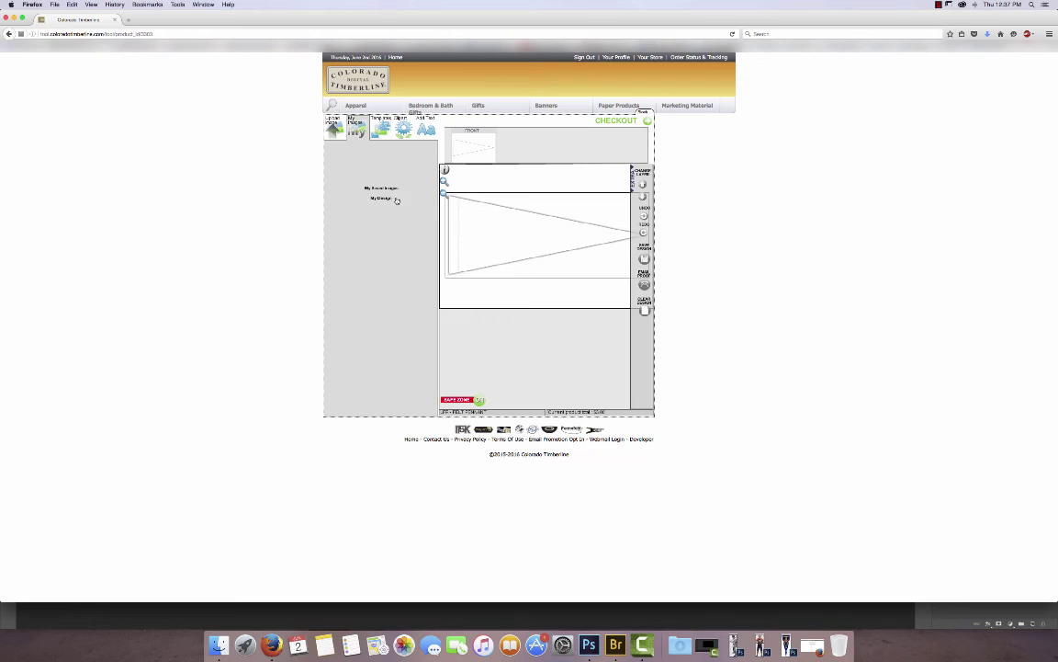
{"action": "left_click", "coordinate": [397, 199]}
{"action": "left_click", "coordinate": [334, 129]}
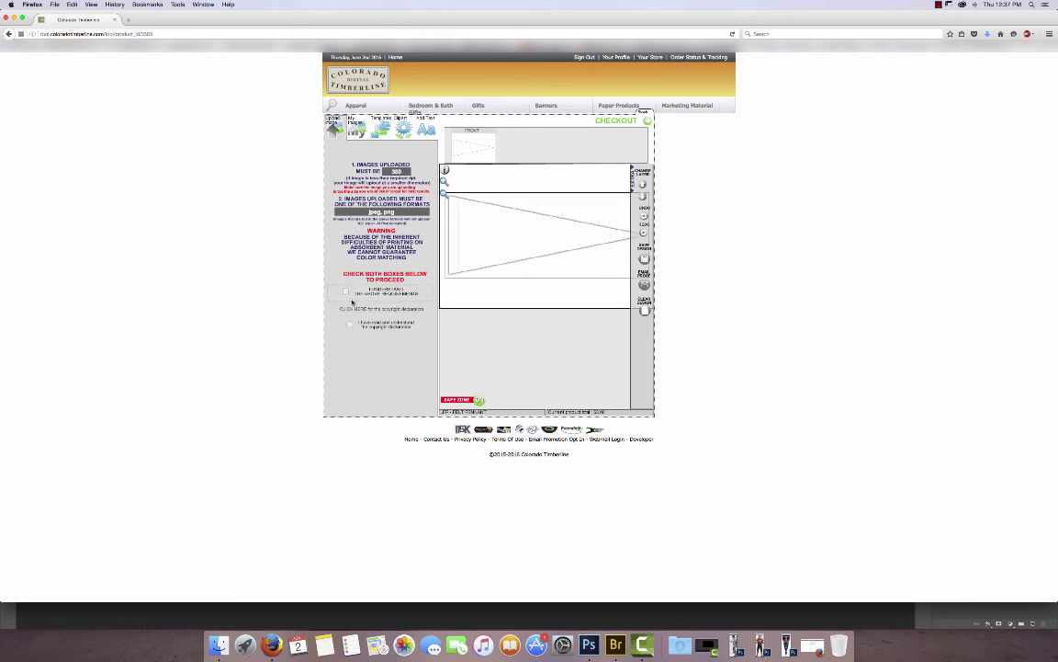
{"action": "left_click", "coordinate": [347, 293]}
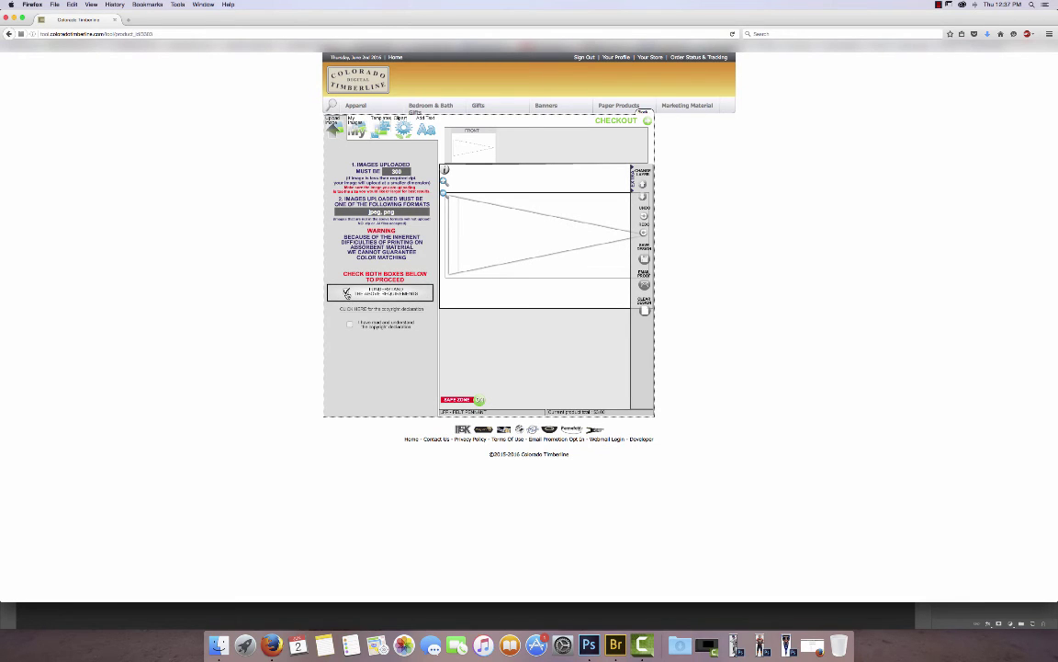
{"action": "left_click", "coordinate": [350, 324]}
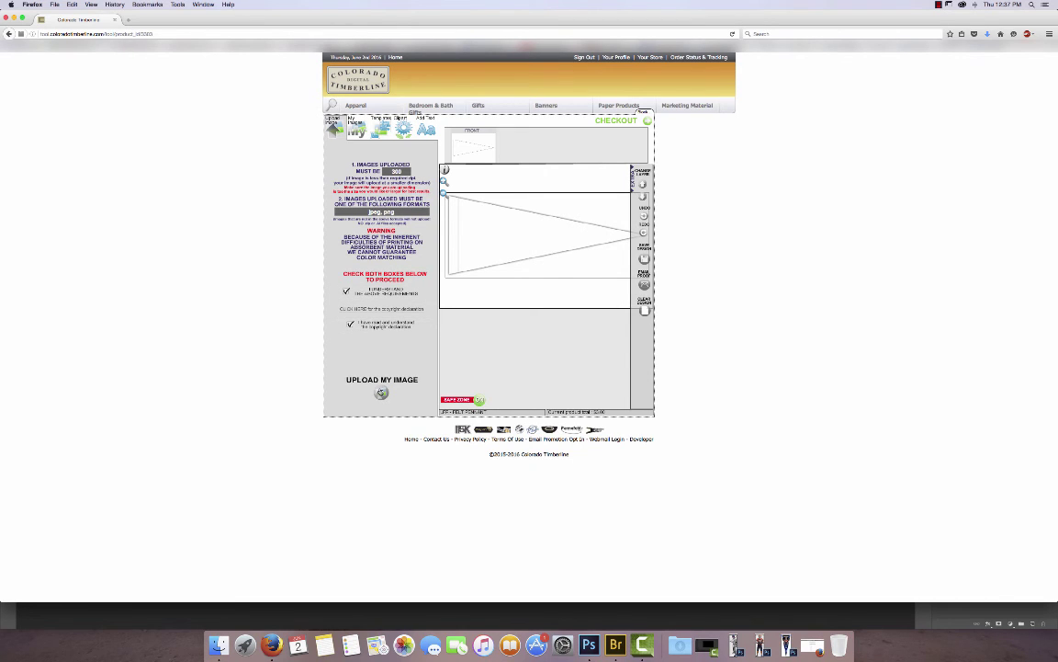
Upload baseball_inferno_pennant.jpg from the Desktop into the image library.
{"action": "left_click", "coordinate": [381, 393]}
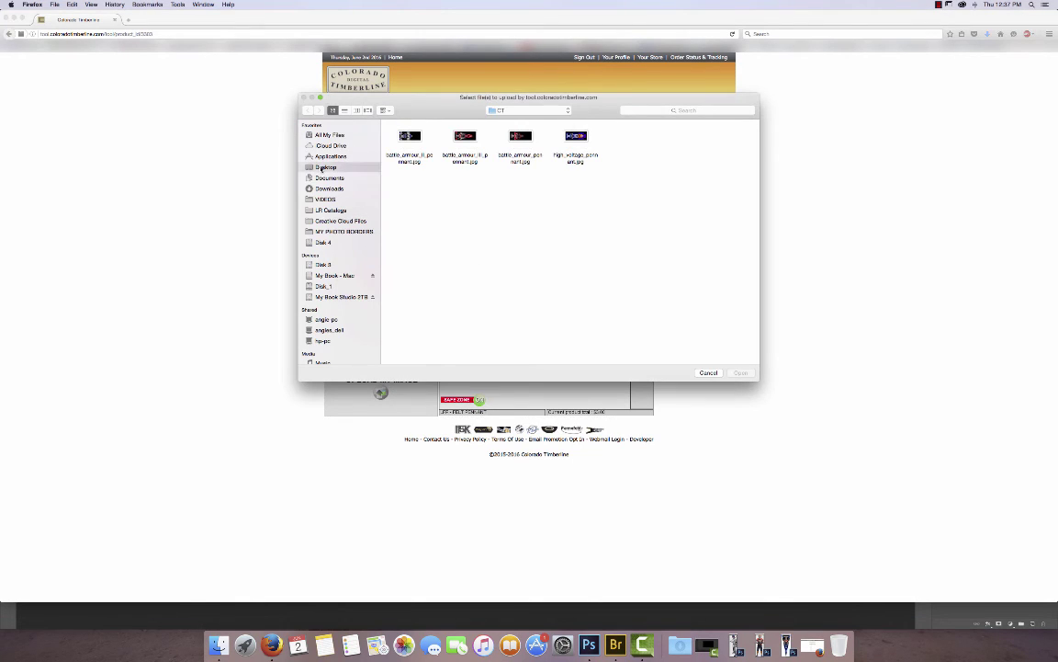
{"action": "left_click", "coordinate": [324, 166]}
{"action": "left_click", "coordinate": [416, 138]}
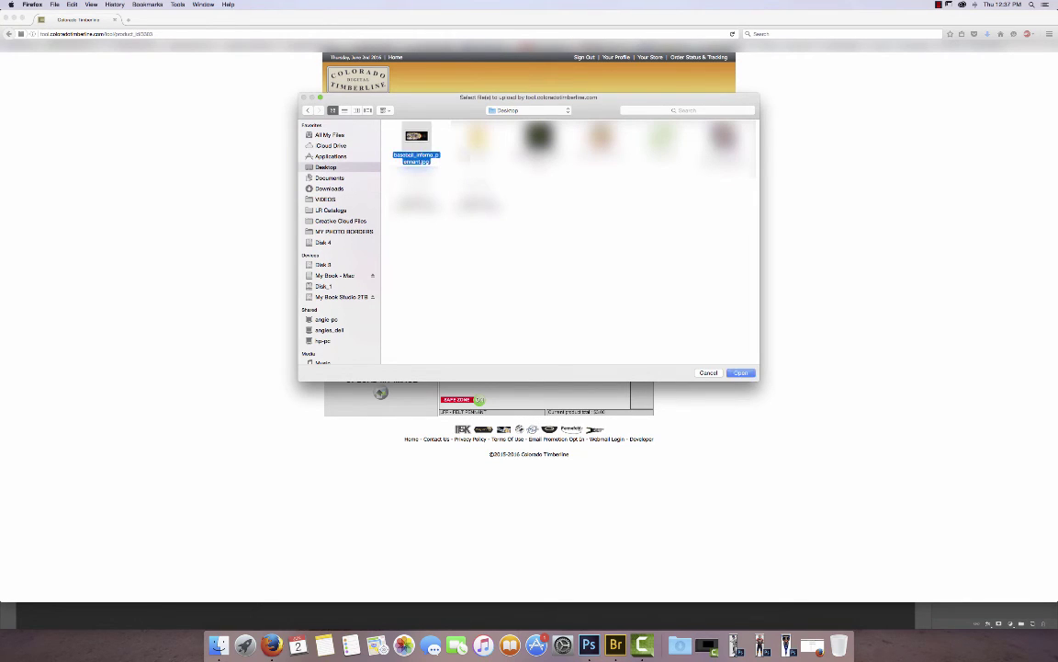
{"action": "left_click", "coordinate": [740, 372]}
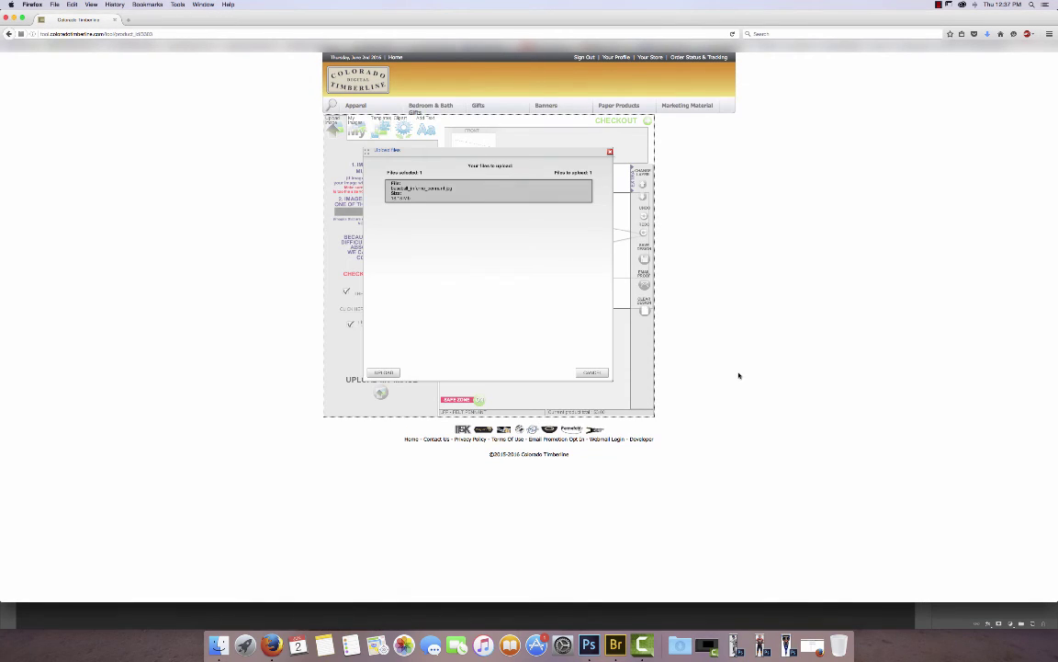
{"action": "left_click", "coordinate": [384, 373]}
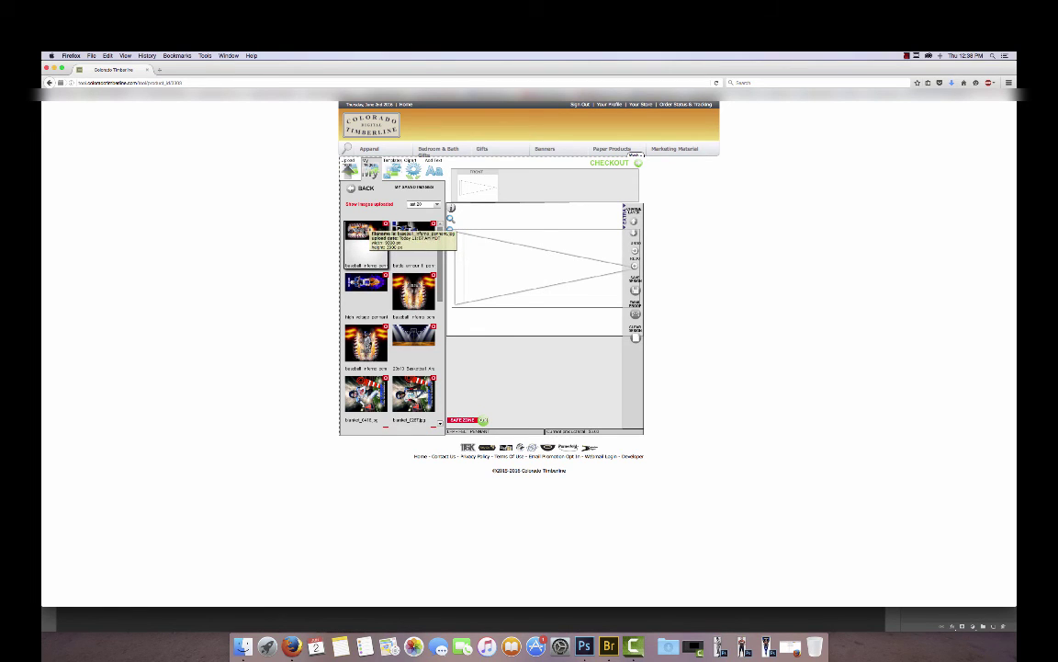
Place baseball_inferno_pennant.jpg on the pennant despite the resolution warning, preview it, and check out.
{"action": "left_click", "coordinate": [364, 231]}
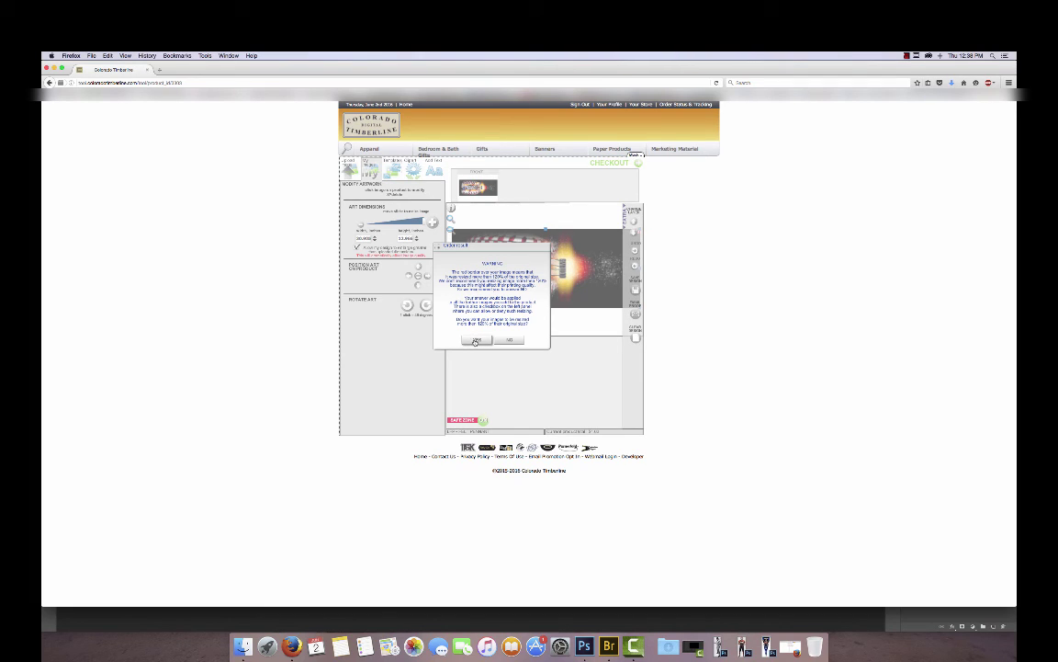
{"action": "left_click", "coordinate": [475, 340]}
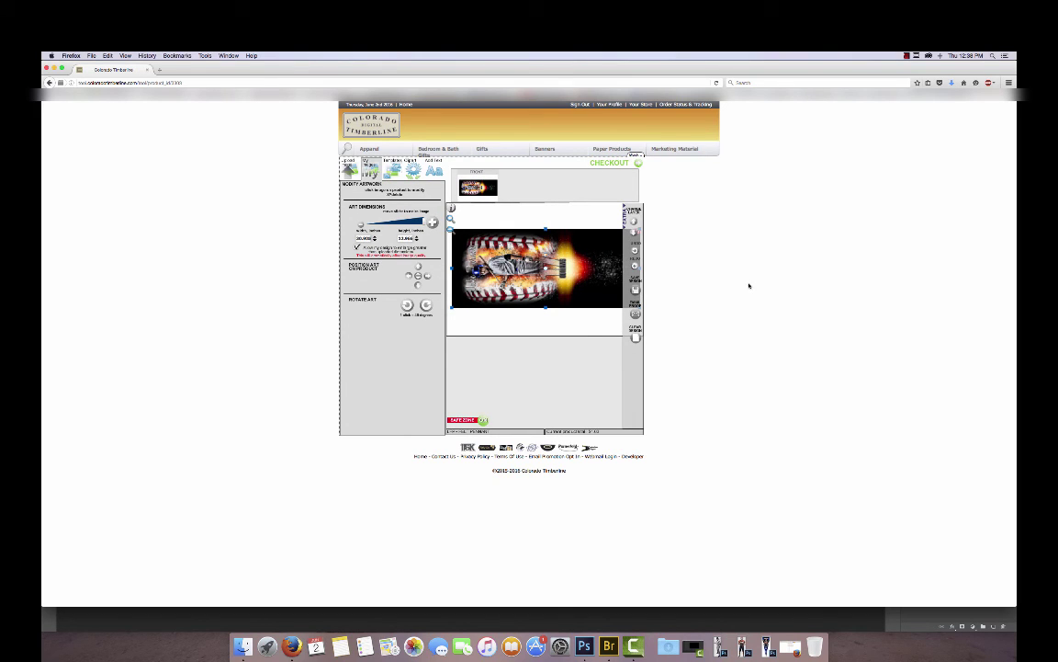
{"action": "left_click", "coordinate": [593, 256]}
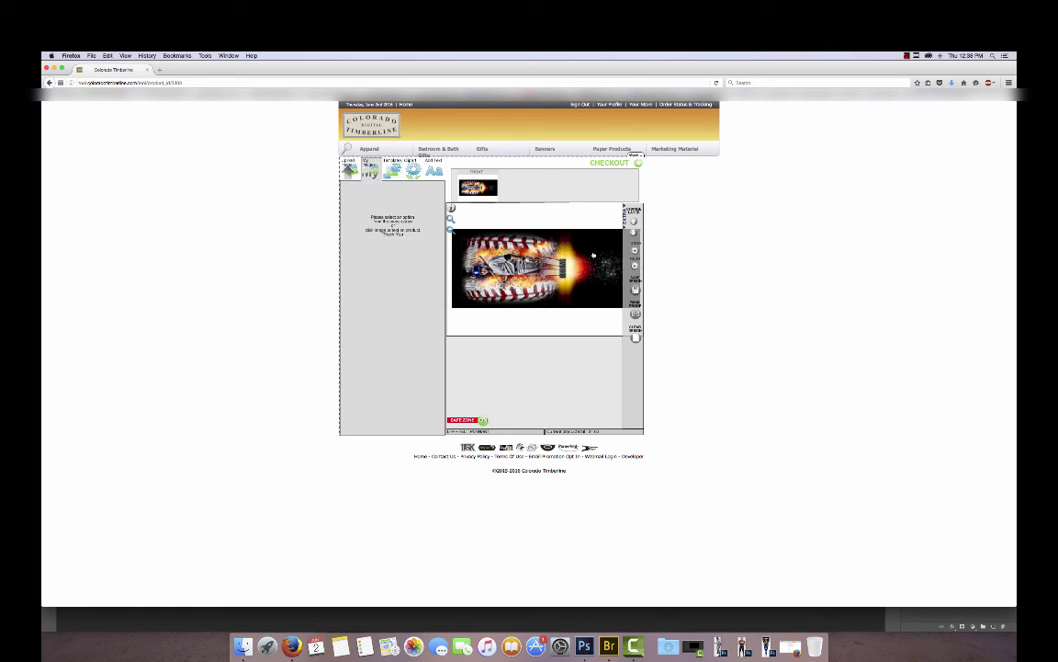
{"action": "left_click", "coordinate": [593, 256]}
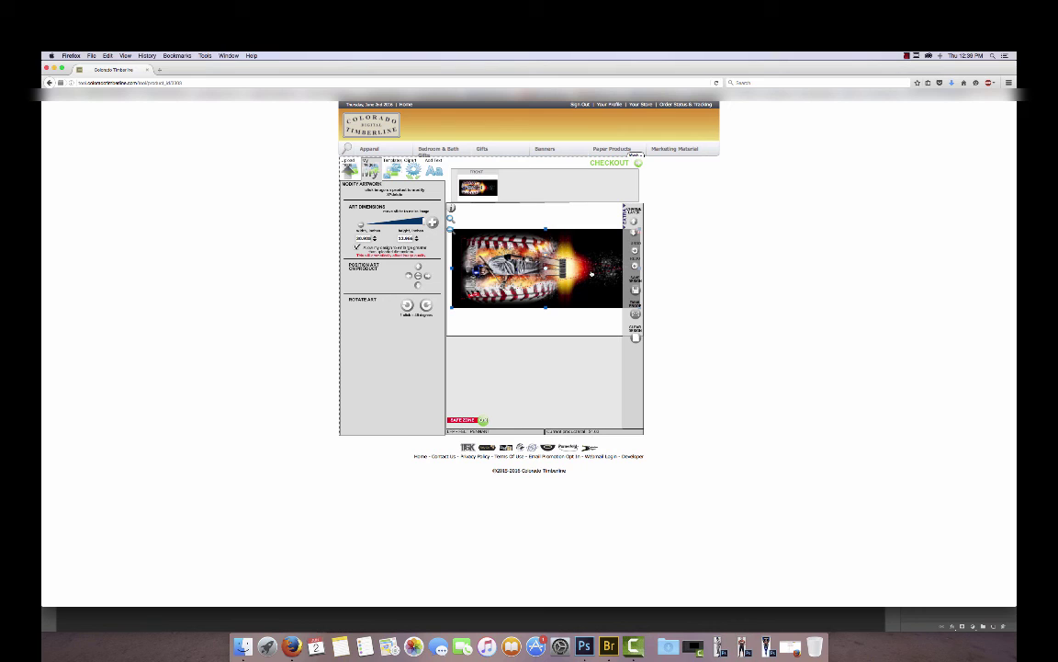
{"action": "left_click", "coordinate": [711, 294]}
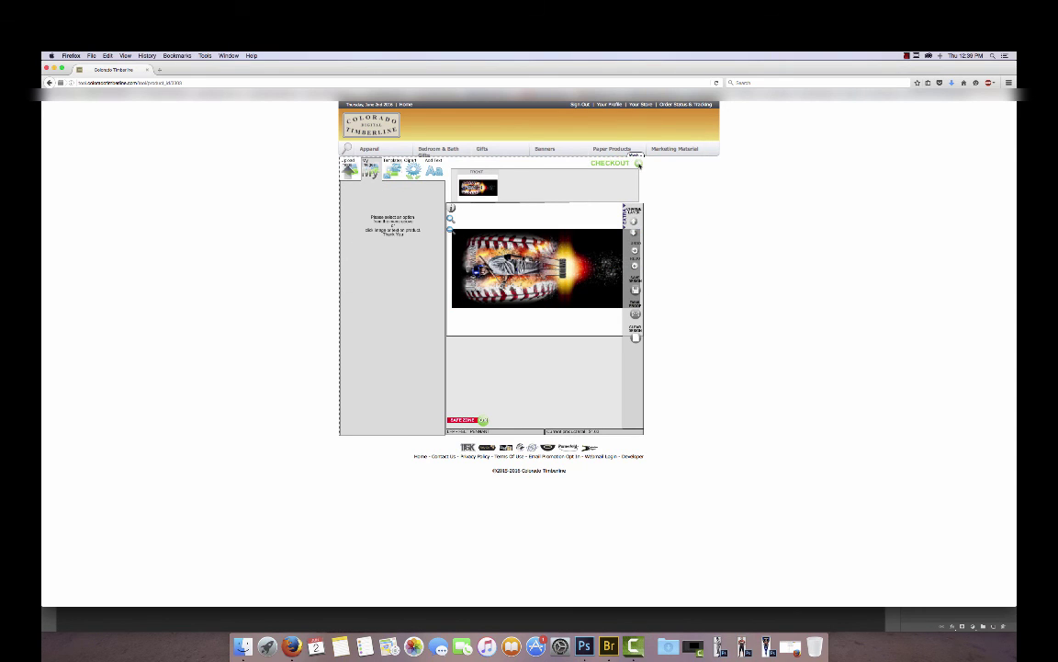
{"action": "left_click", "coordinate": [639, 165]}
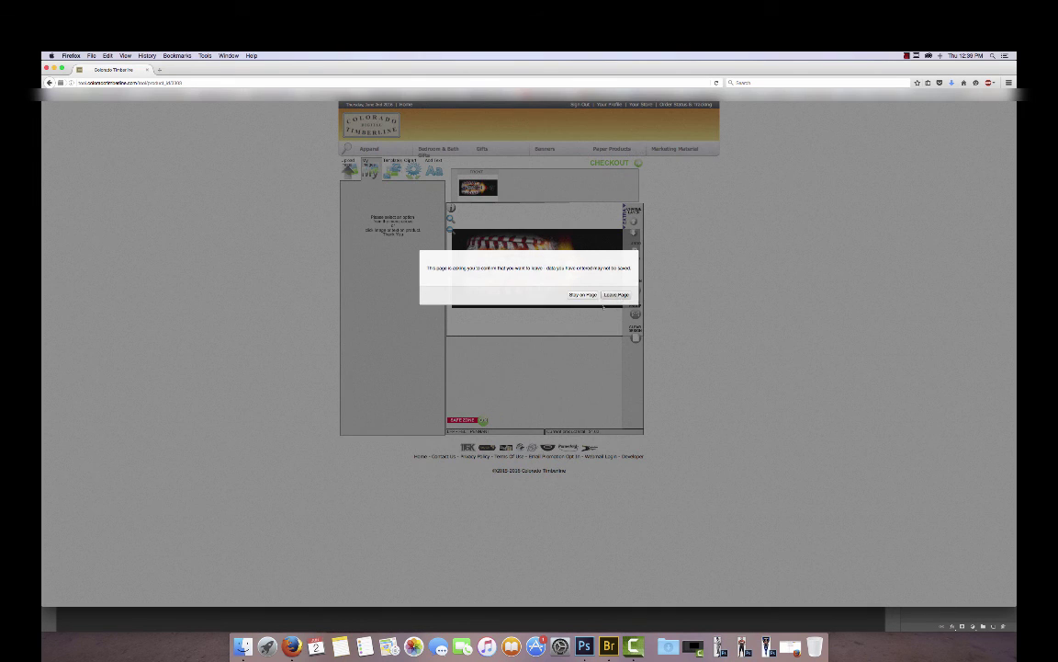
Leave the designer, accept the artwork, and order 1 ONE SIZE pennant for $4.00.
{"action": "left_click", "coordinate": [618, 295]}
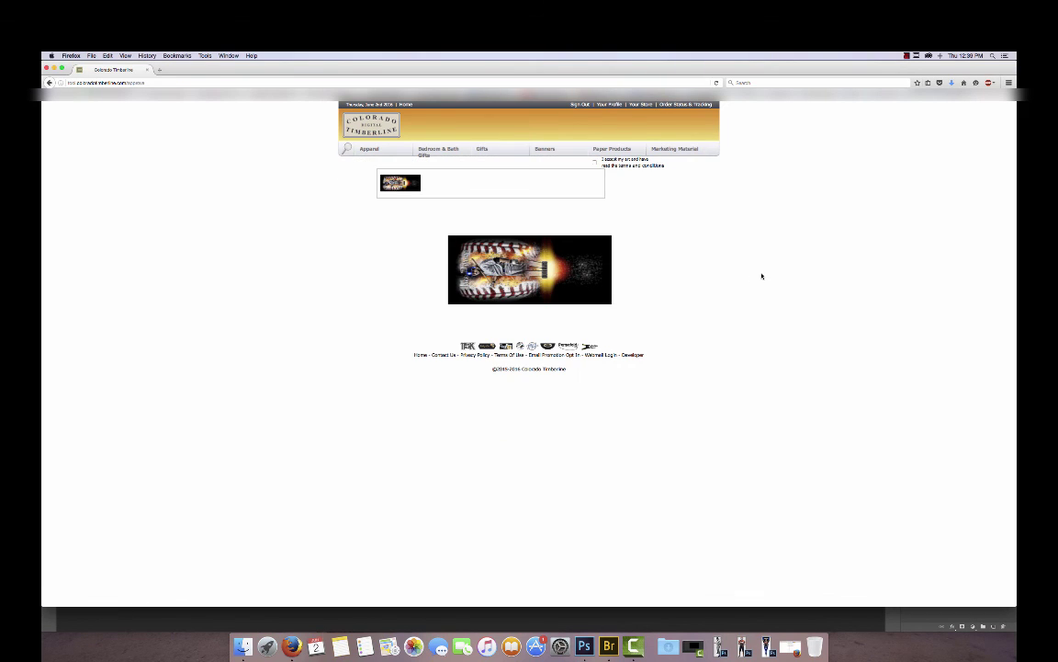
{"action": "left_click", "coordinate": [595, 162]}
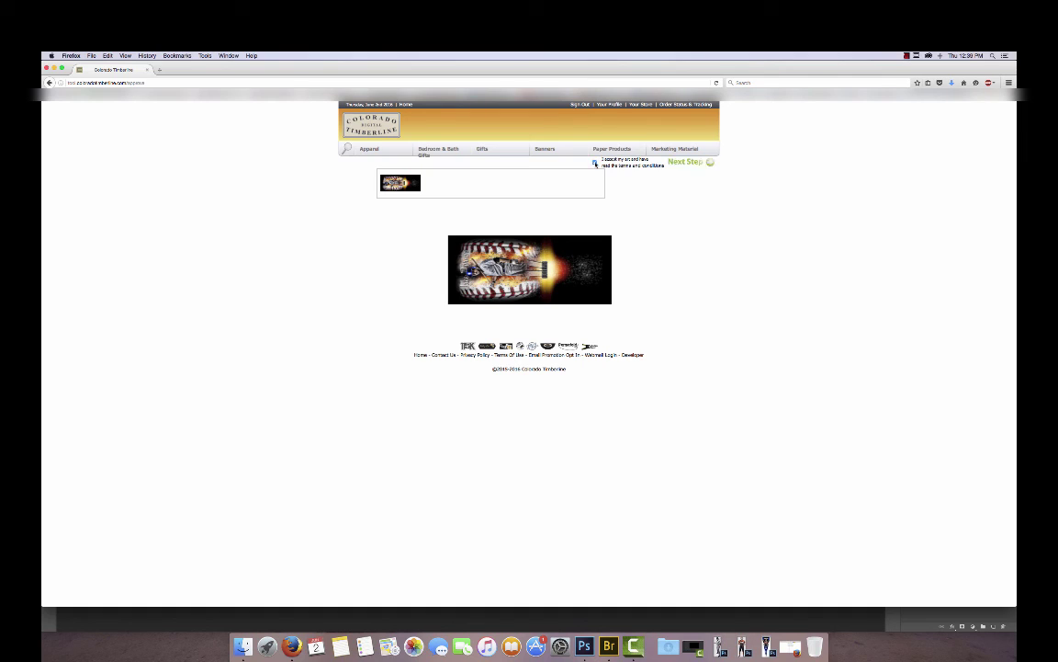
{"action": "left_click", "coordinate": [711, 163]}
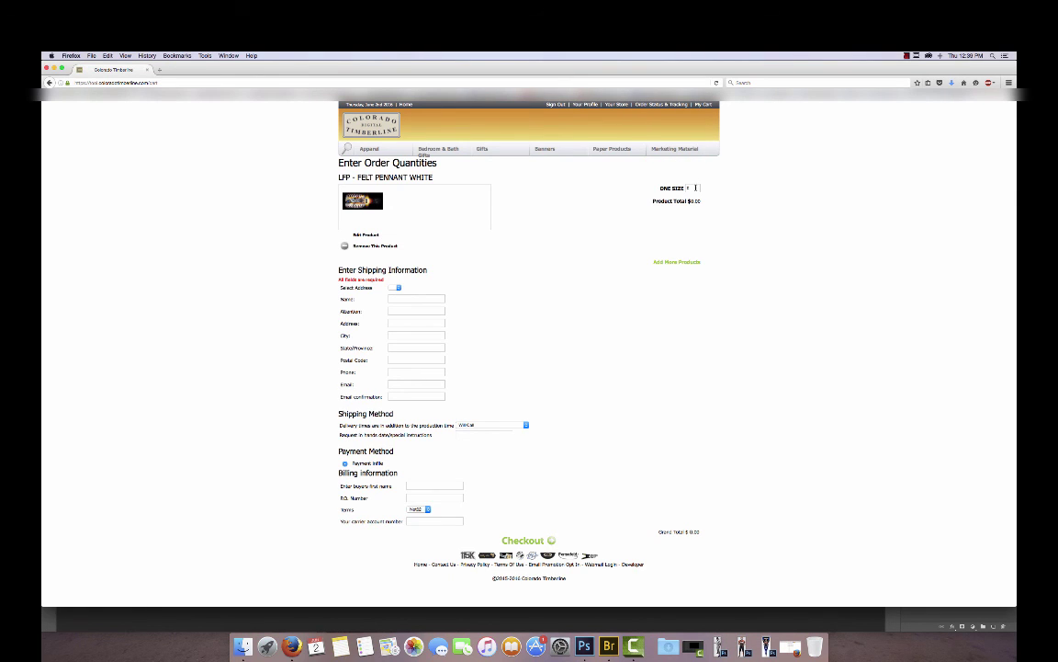
{"action": "left_click", "coordinate": [674, 188]}
{"action": "key", "text": "Tab"}
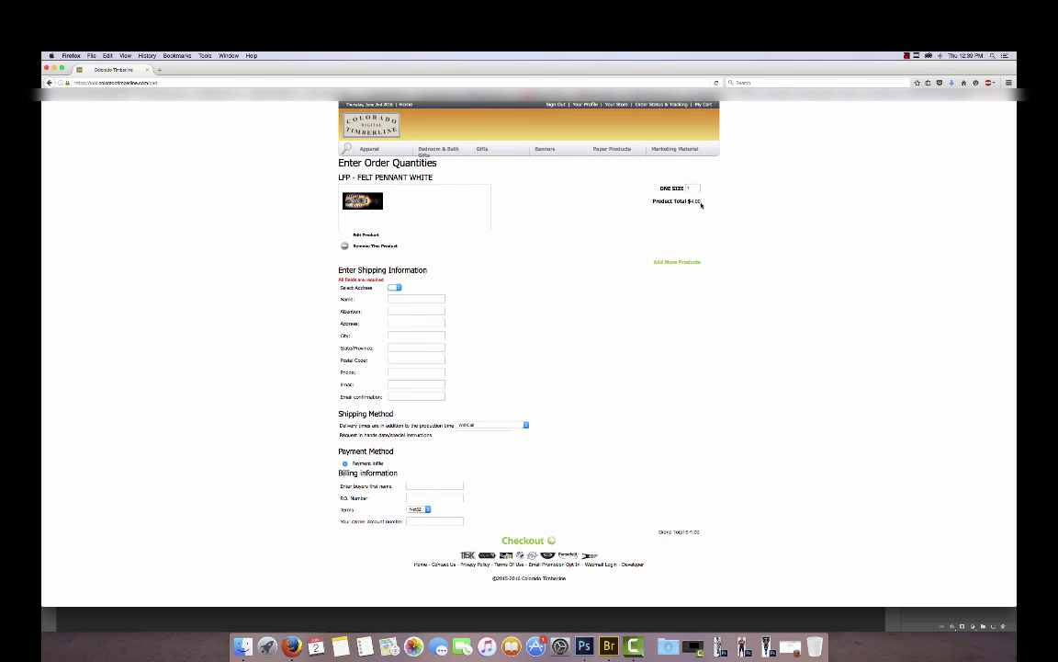